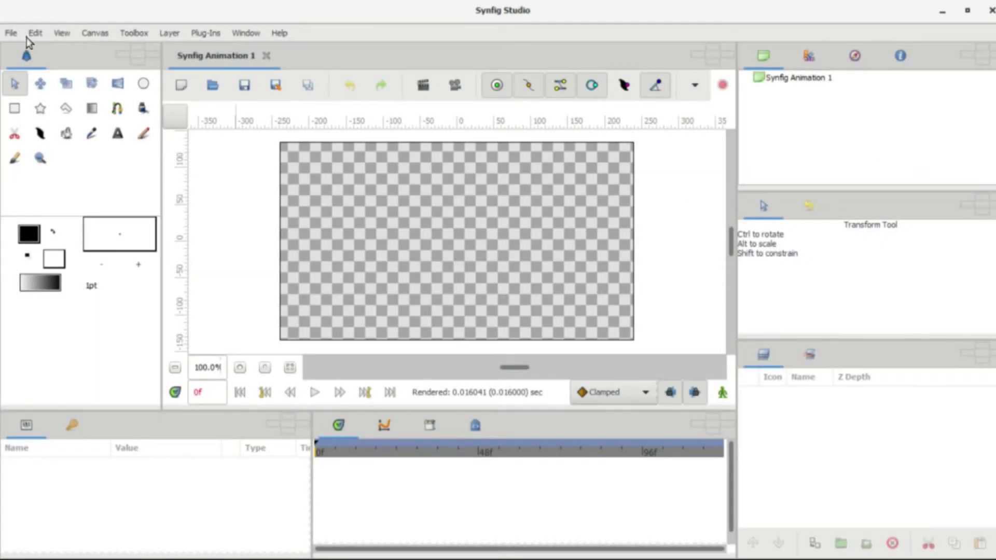
- Import Legendarychomper_flying_spot_FPS_8.lst from the Desktop folder Sprites/chomper/bis Legendarychomper/flying spot
{"action": "left_click", "coordinate": [11, 33]}
{"action": "left_click", "coordinate": [29, 180]}
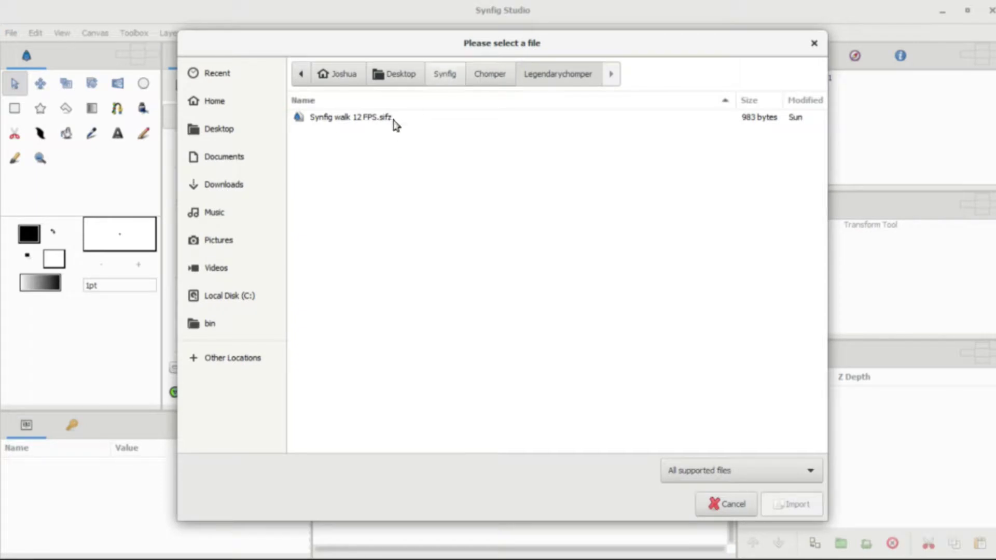
{"action": "left_click", "coordinate": [214, 103]}
{"action": "left_click", "coordinate": [234, 135]}
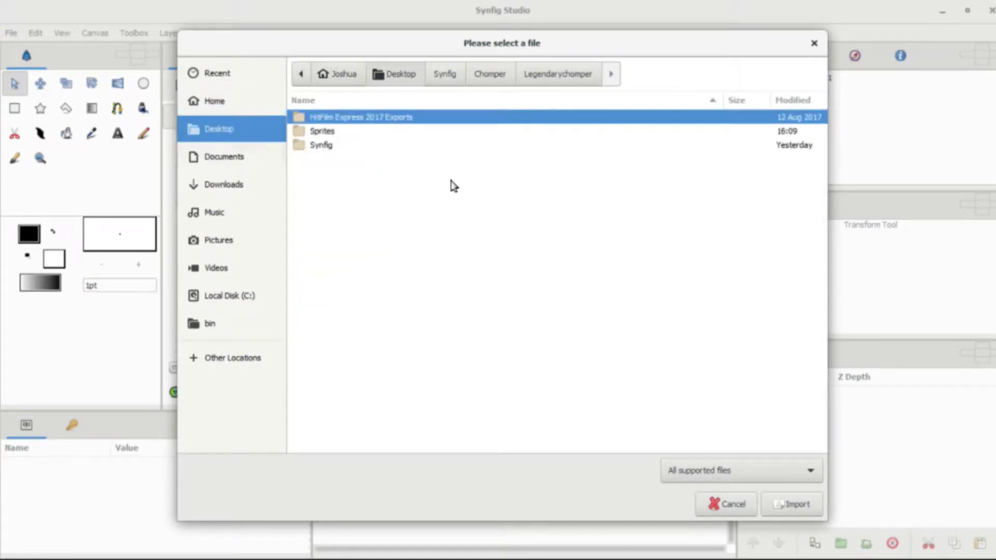
{"action": "double_click", "coordinate": [346, 132]}
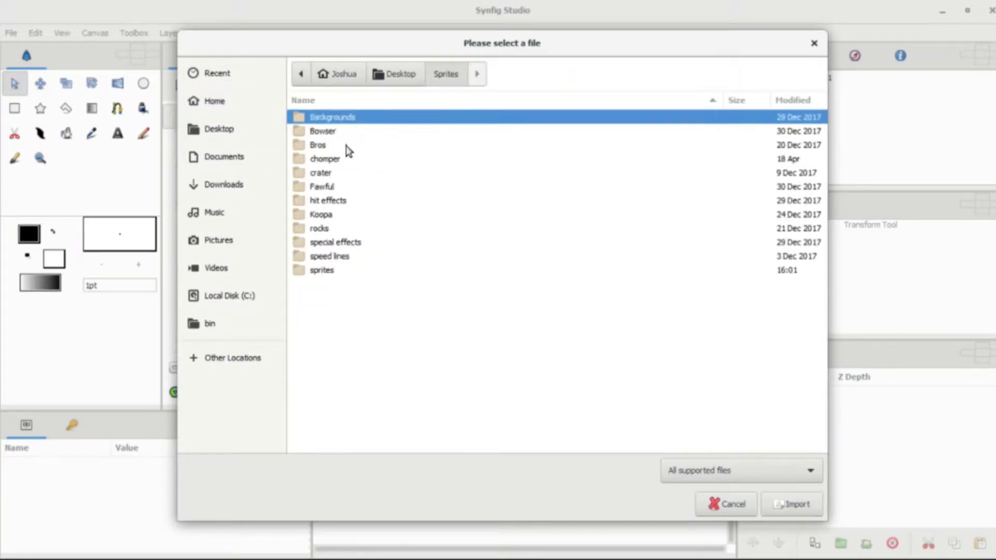
{"action": "double_click", "coordinate": [335, 158]}
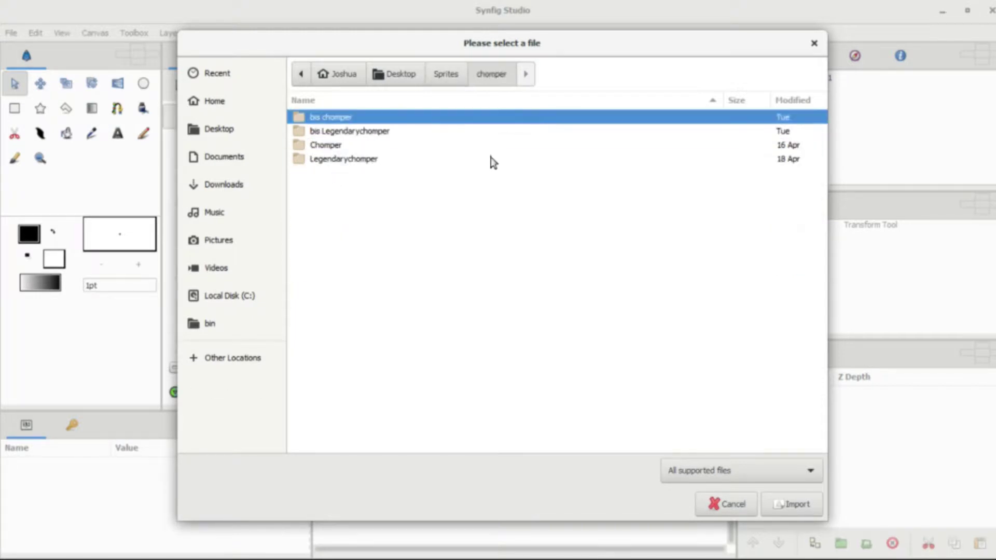
{"action": "double_click", "coordinate": [355, 133]}
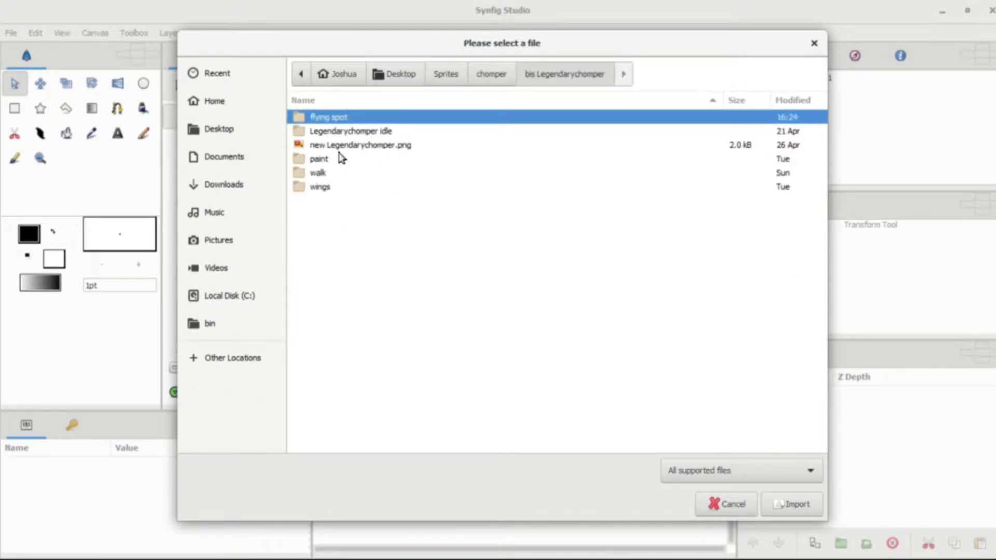
{"action": "left_click", "coordinate": [328, 188]}
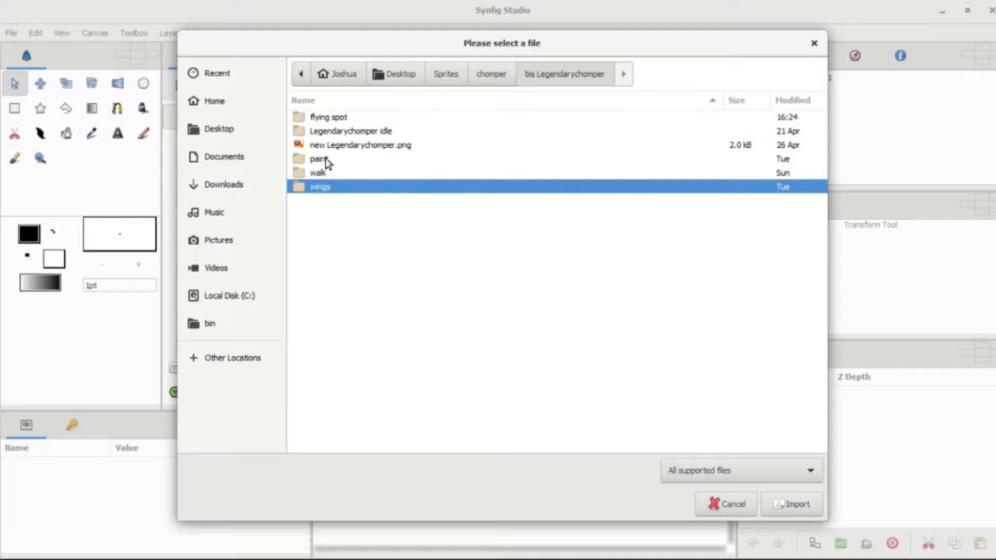
{"action": "double_click", "coordinate": [332, 119]}
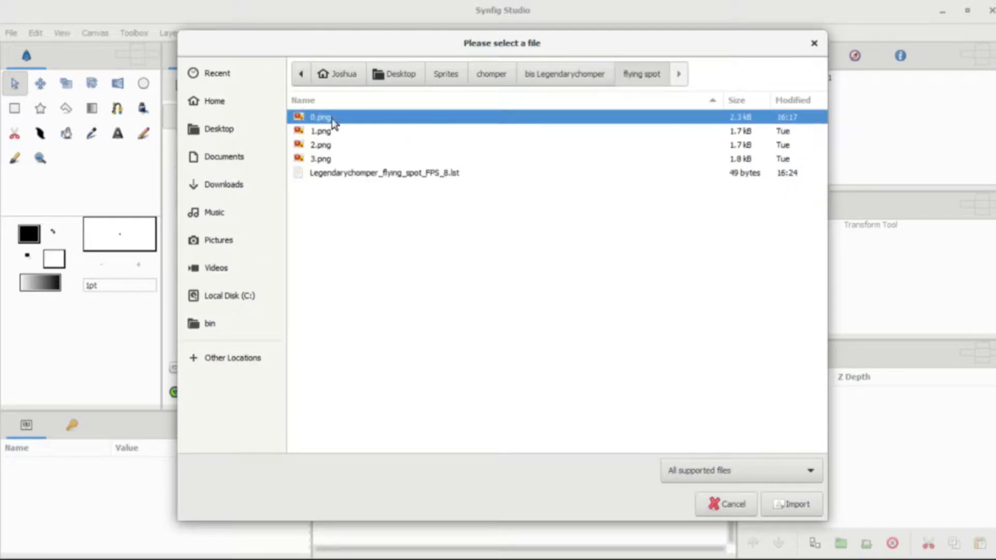
{"action": "double_click", "coordinate": [429, 173]}
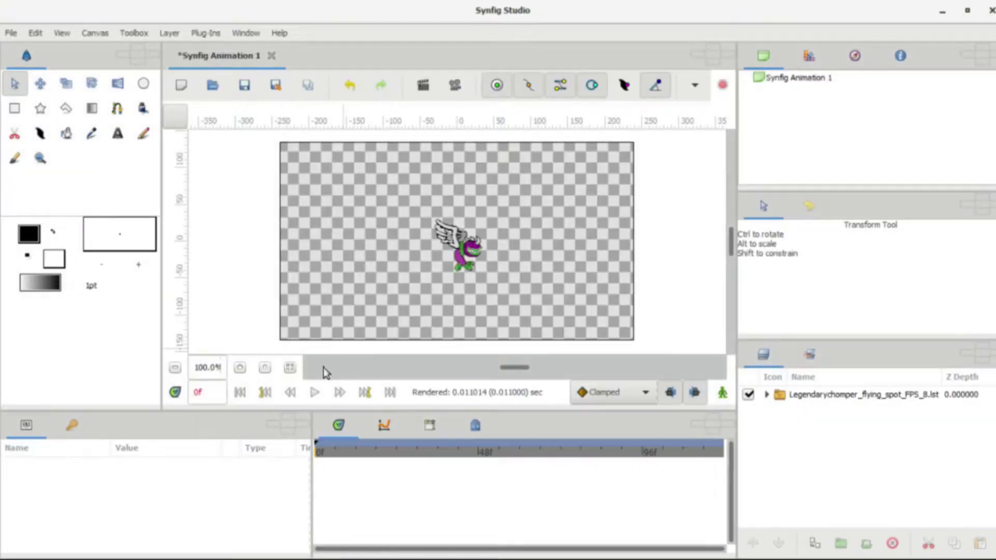
- Play the imported flying sprite animation from frame 0 several times to examine its wing flap
{"action": "left_click", "coordinate": [239, 367]}
{"action": "left_click", "coordinate": [240, 367]}
{"action": "left_click", "coordinate": [239, 367]}
{"action": "left_click", "coordinate": [240, 367]}
{"action": "left_click", "coordinate": [240, 368]}
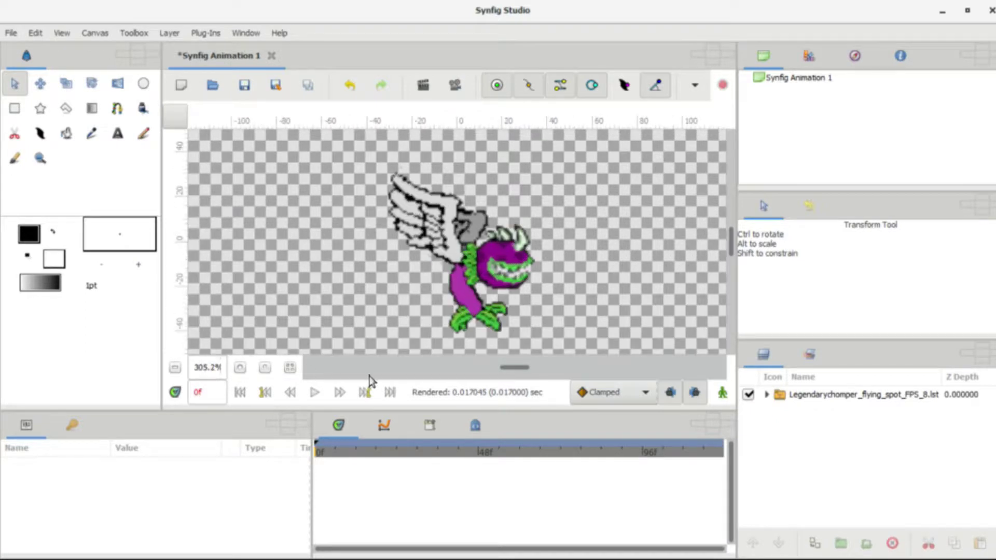
{"action": "left_click", "coordinate": [315, 393]}
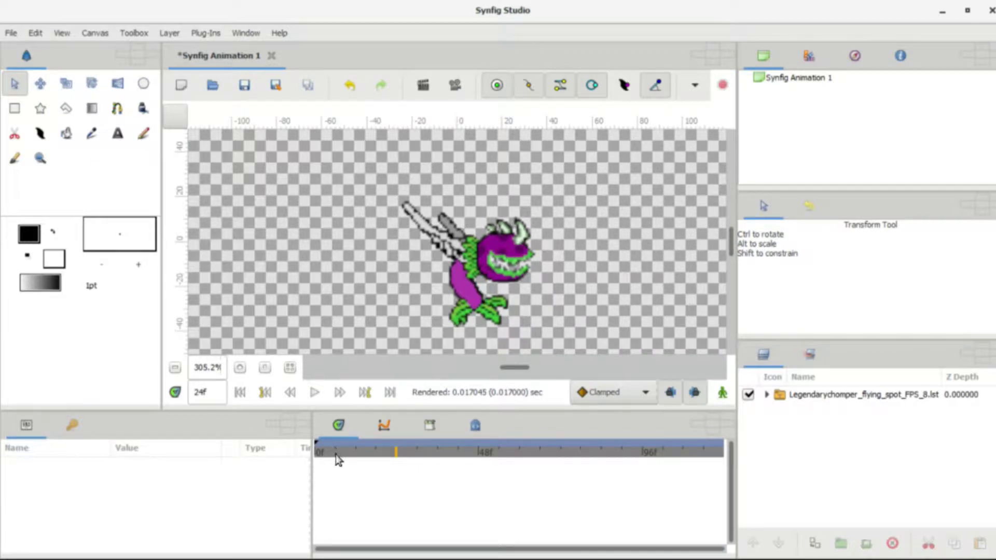
{"action": "left_click", "coordinate": [323, 451]}
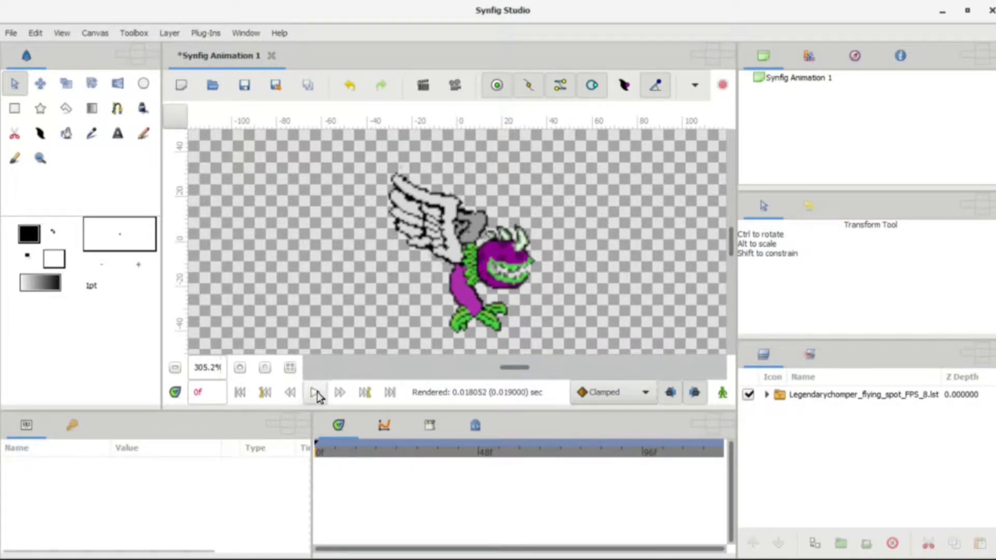
{"action": "left_click", "coordinate": [315, 393]}
{"action": "left_click", "coordinate": [316, 393]}
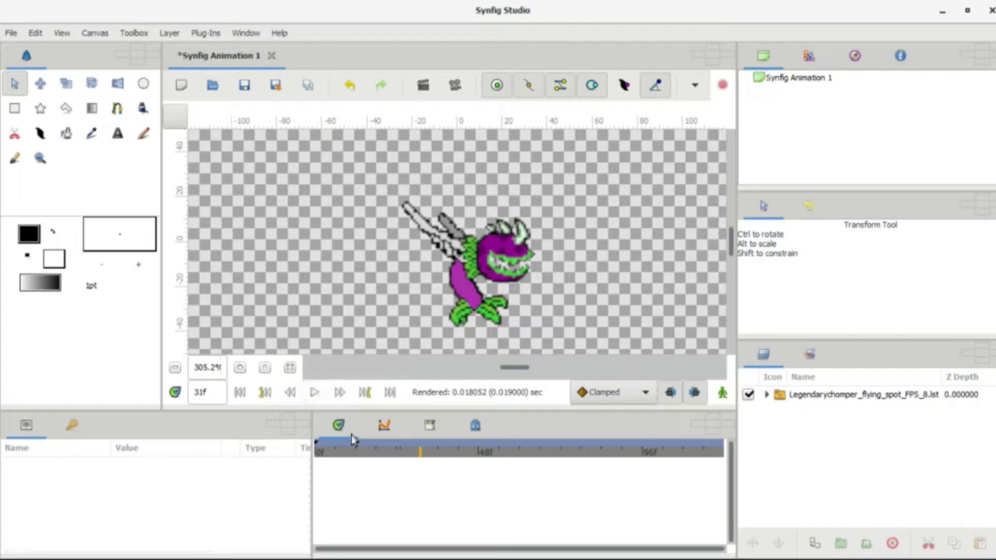
{"action": "left_click_drag", "start_coordinate": [369, 456], "coordinate": [296, 461]}
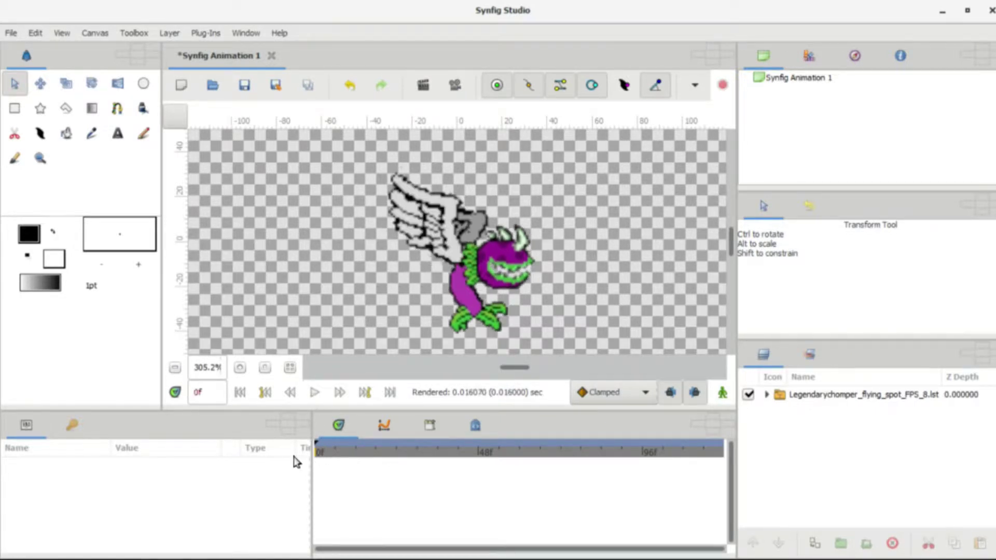
{"action": "left_click", "coordinate": [316, 393]}
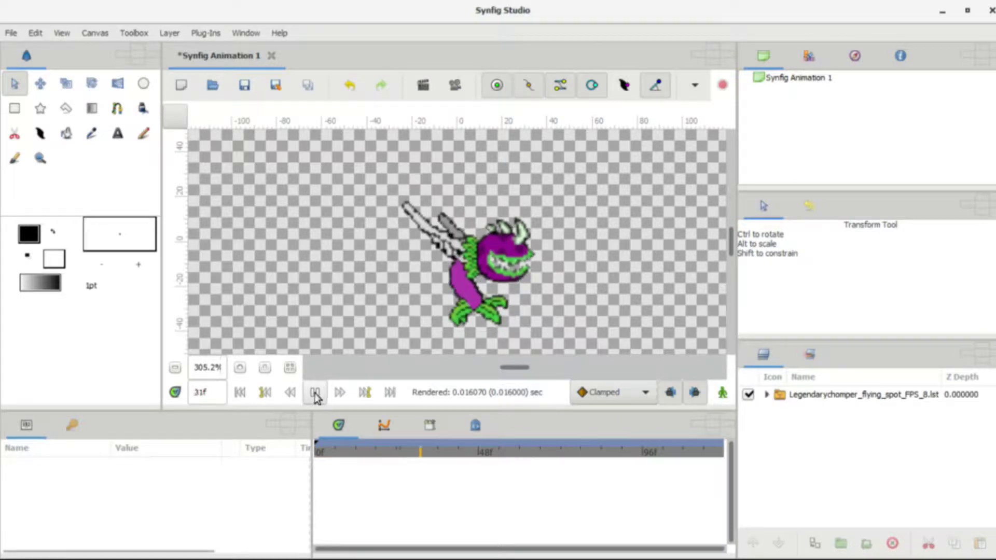
{"action": "left_click", "coordinate": [315, 392]}
{"action": "left_click_drag", "start_coordinate": [352, 454], "coordinate": [311, 457]}
{"action": "left_click", "coordinate": [316, 393]}
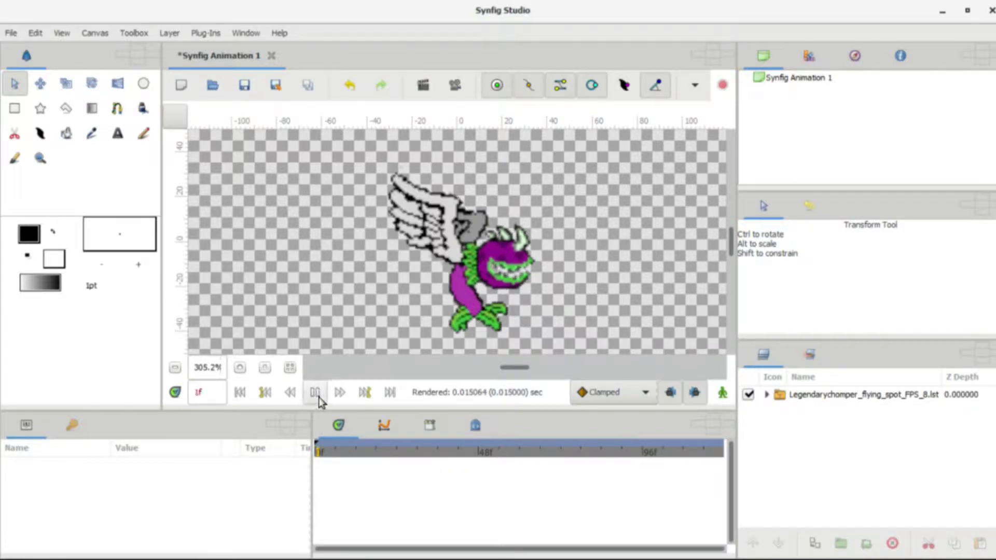
{"action": "left_click", "coordinate": [317, 397]}
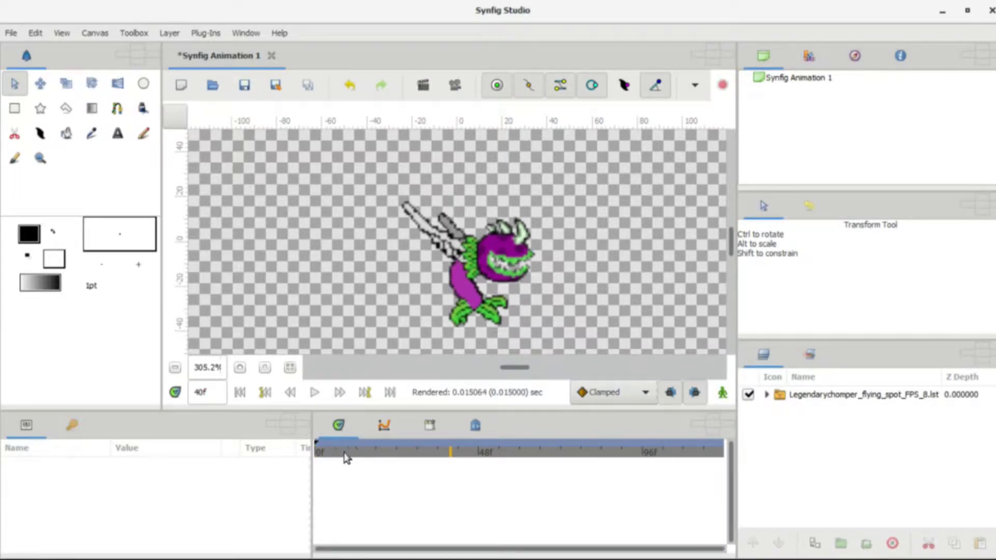
- Step through the frames between 9f and 16f to examine where the flying cycle ends
{"action": "left_click", "coordinate": [346, 454]}
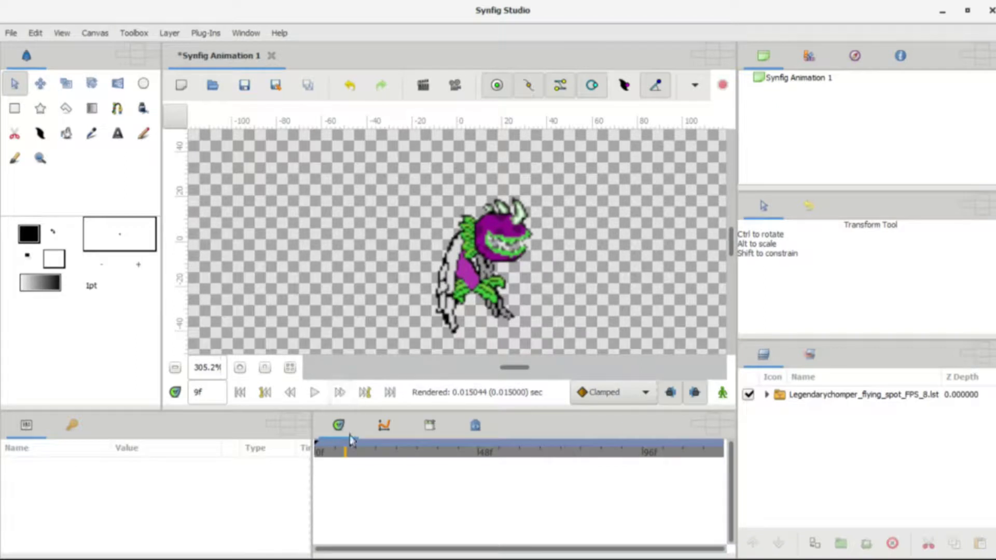
{"action": "left_click", "coordinate": [340, 392]}
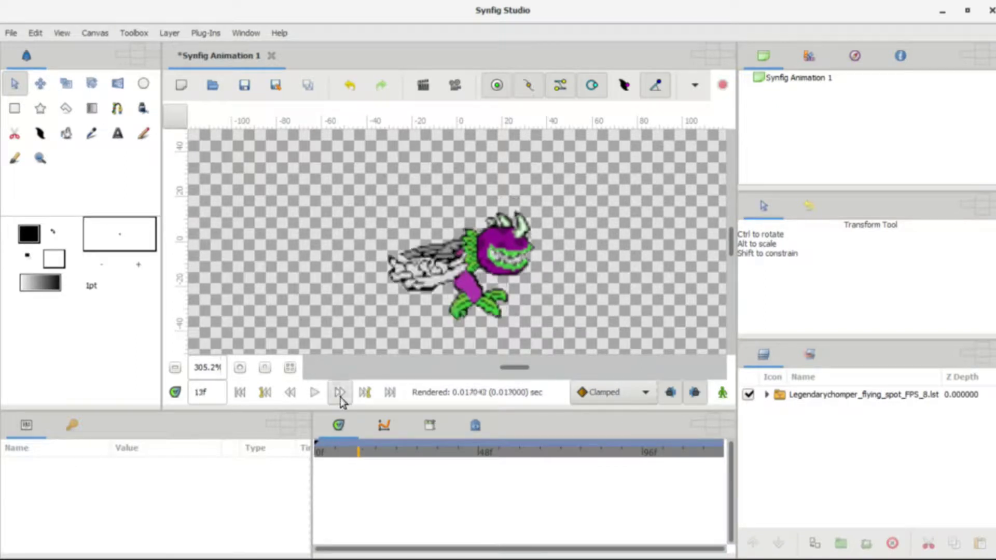
{"action": "left_click", "coordinate": [340, 392]}
{"action": "left_click", "coordinate": [340, 392]}
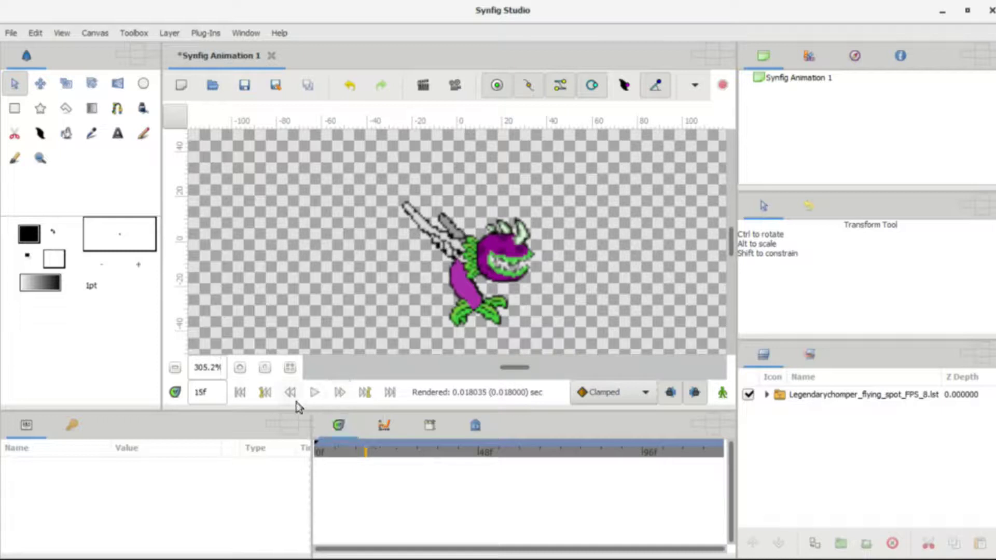
{"action": "left_click", "coordinate": [290, 392]}
{"action": "left_click", "coordinate": [340, 393]}
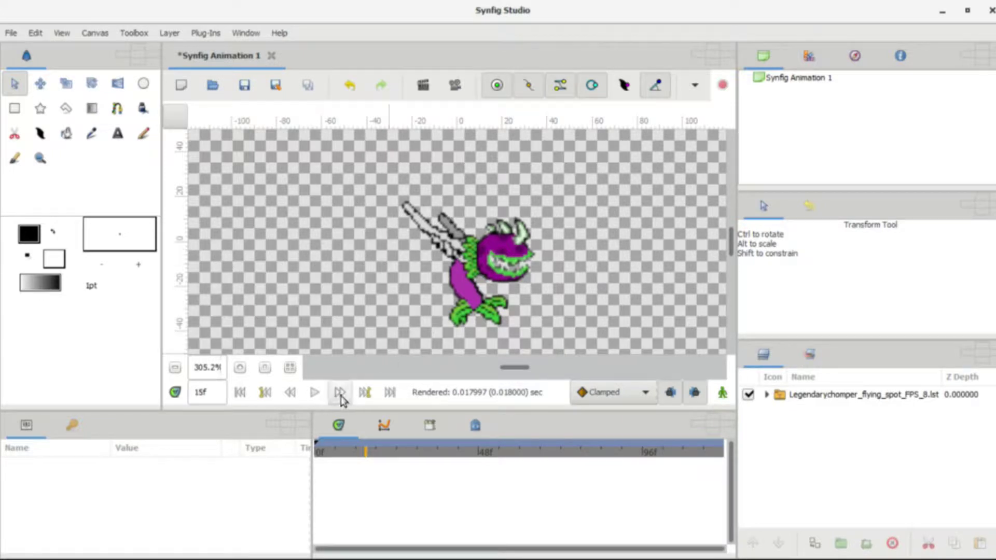
{"action": "left_click", "coordinate": [340, 392]}
- Add a Time Loop layer above the Legendarychomper_flying_spot_FPS_8.lst layer
{"action": "left_click", "coordinate": [816, 400]}
{"action": "right_click", "coordinate": [816, 400]}
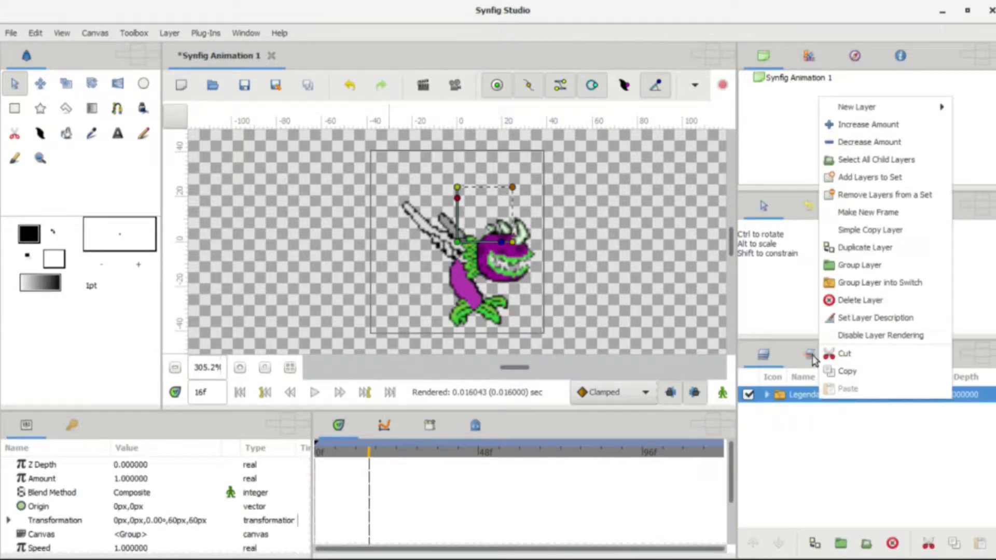
{"action": "mouse_move", "coordinate": [852, 111]}
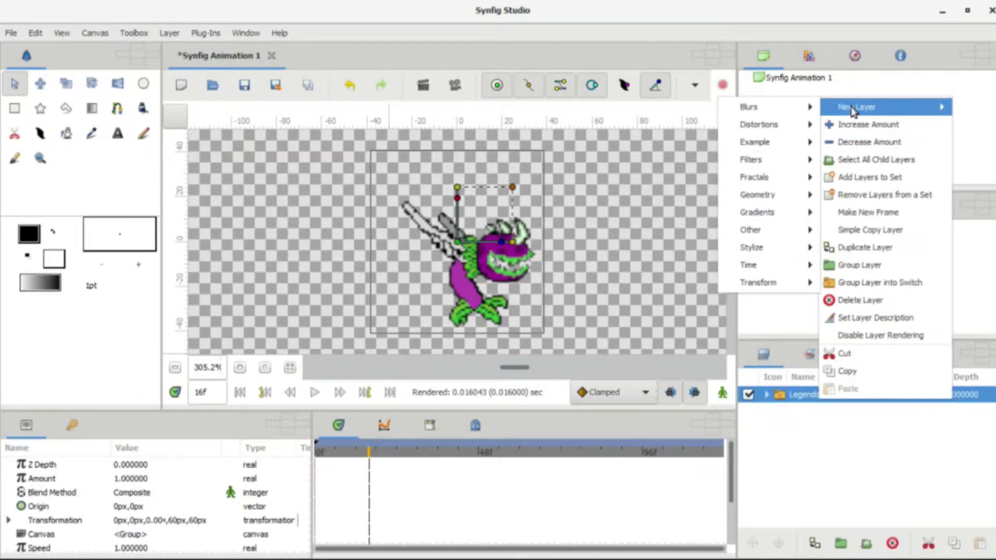
{"action": "left_click", "coordinate": [816, 406]}
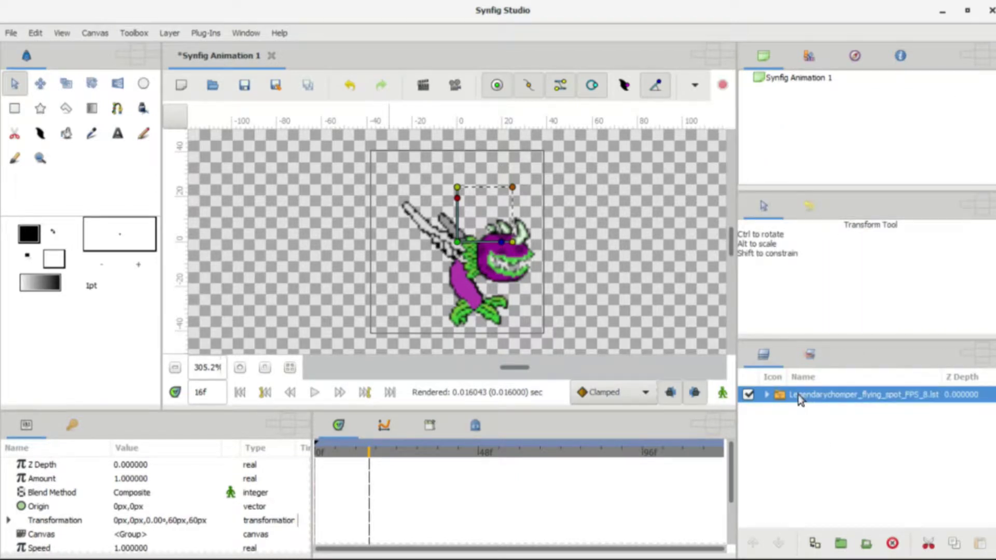
{"action": "right_click", "coordinate": [799, 399]}
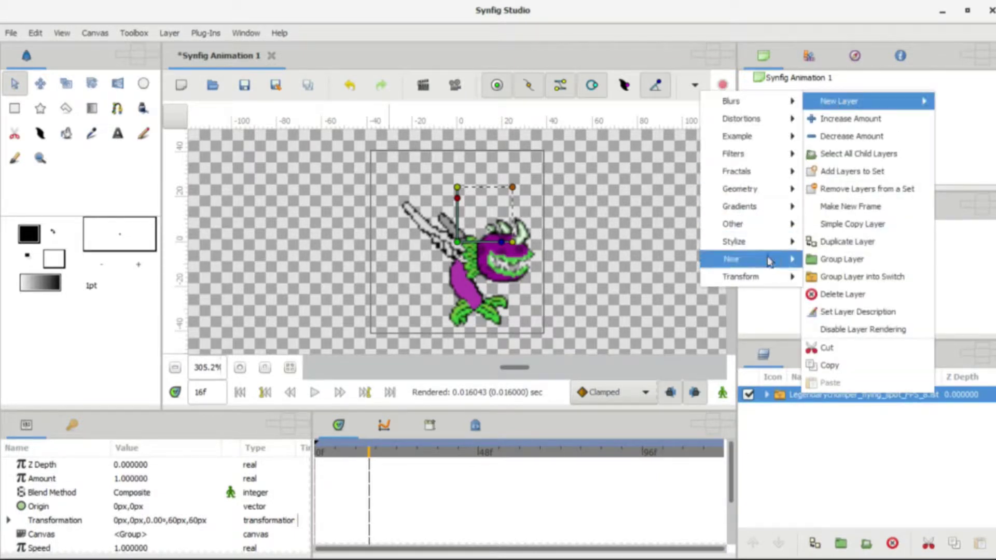
{"action": "mouse_move", "coordinate": [767, 259]}
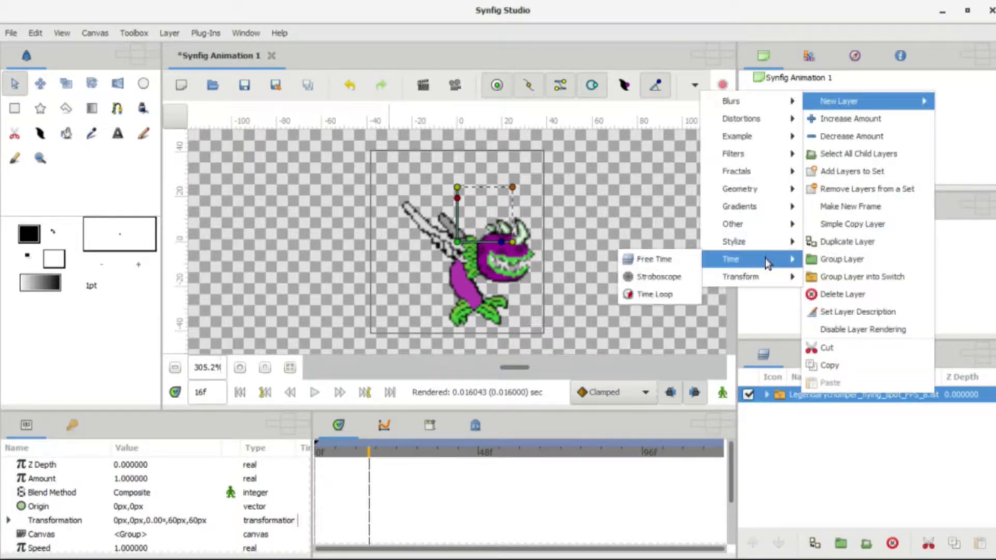
{"action": "left_click", "coordinate": [647, 296]}
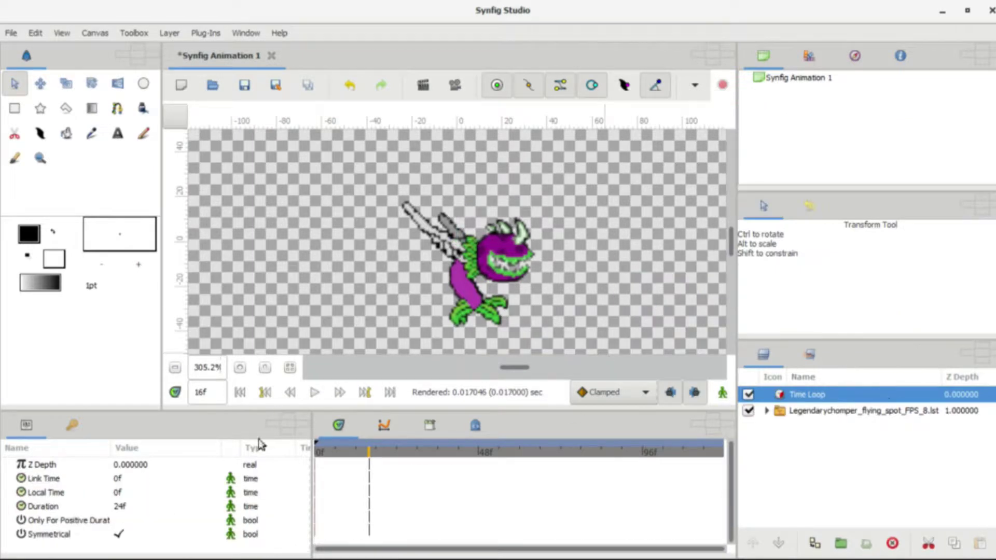
- Set the Time Loop layer's Duration to 16f
{"action": "left_click", "coordinate": [122, 510]}
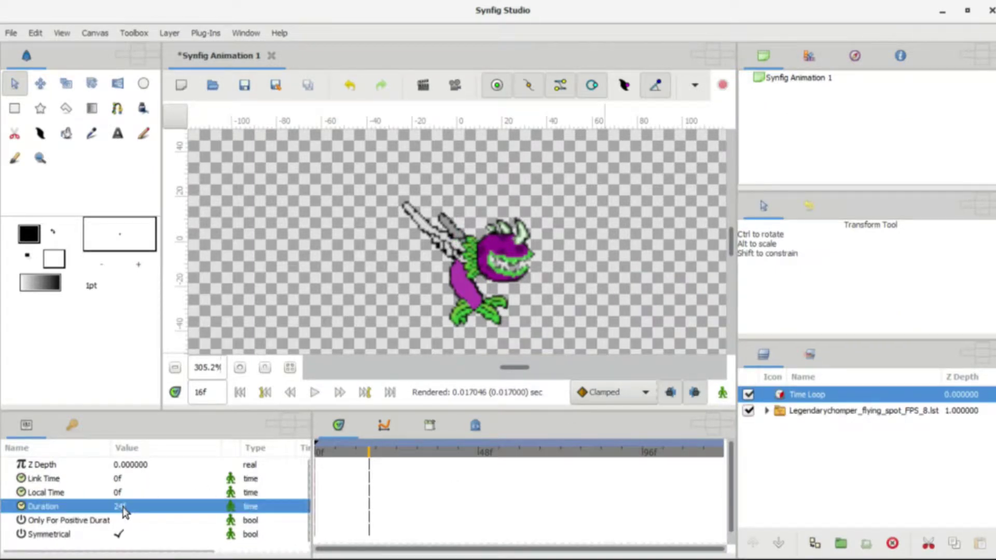
{"action": "left_click", "coordinate": [124, 507]}
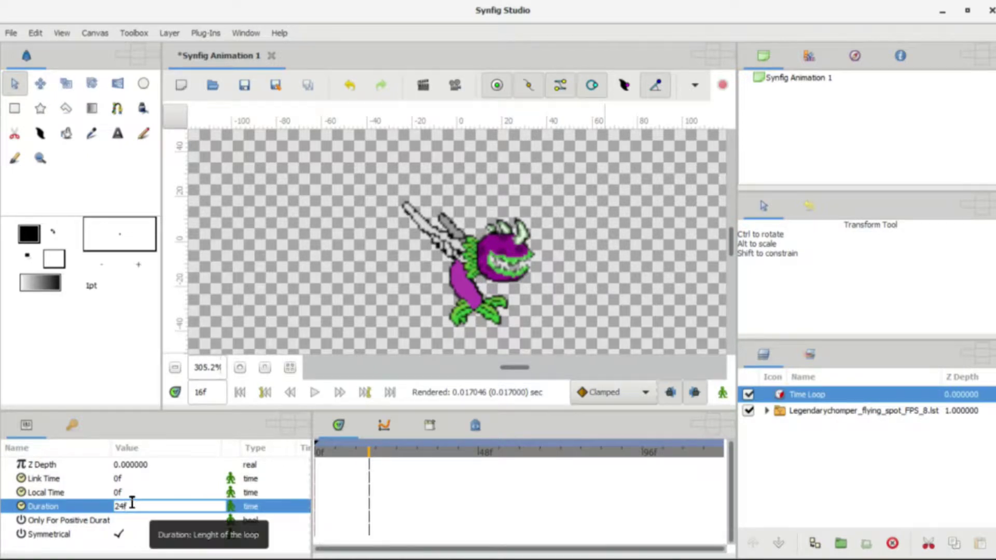
{"action": "key", "text": "BackSpace"}
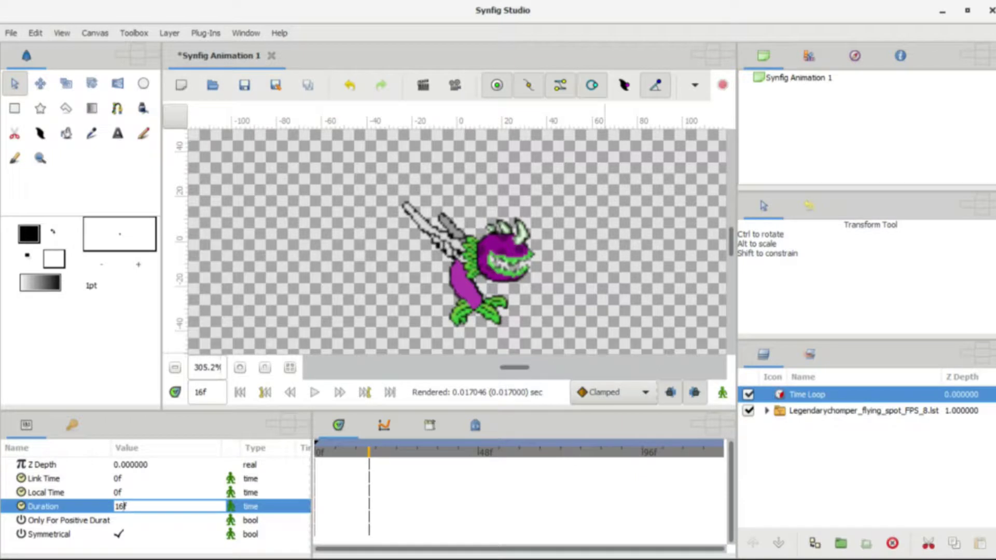
{"action": "left_click", "coordinate": [134, 495]}
- Play the looped animation from frame 0 to check the repetition, and return to the first frame
{"action": "left_click_drag", "start_coordinate": [346, 451], "coordinate": [317, 451]}
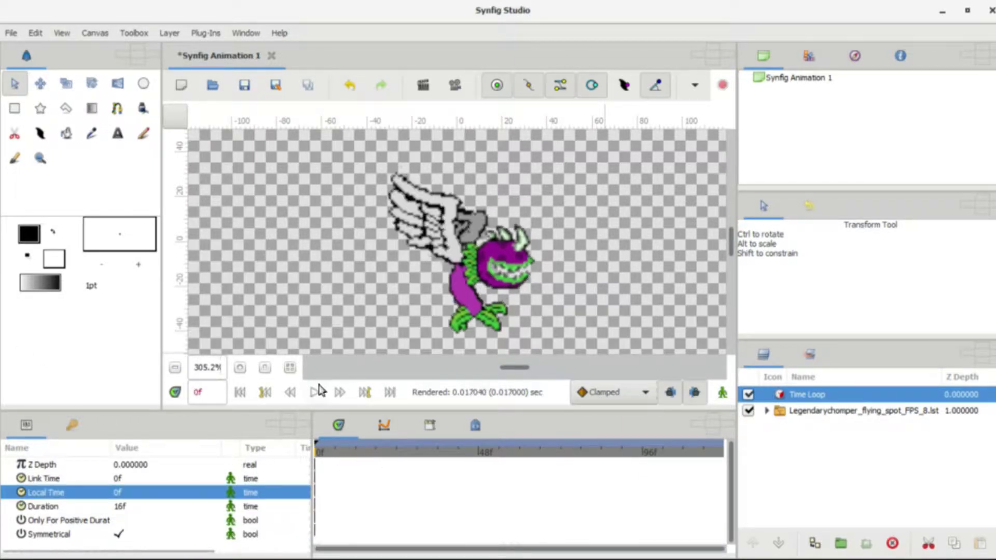
{"action": "left_click", "coordinate": [316, 392]}
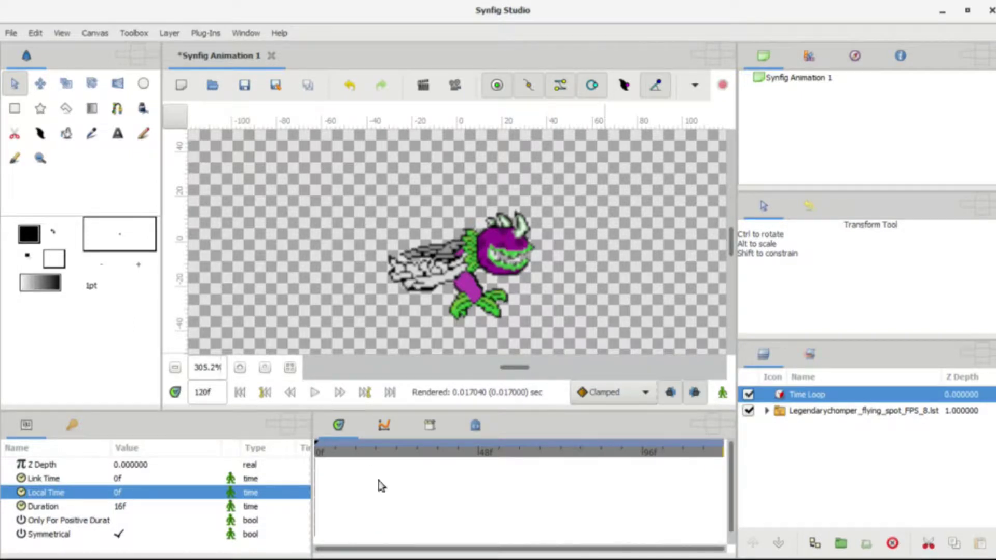
{"action": "left_click", "coordinate": [319, 452]}
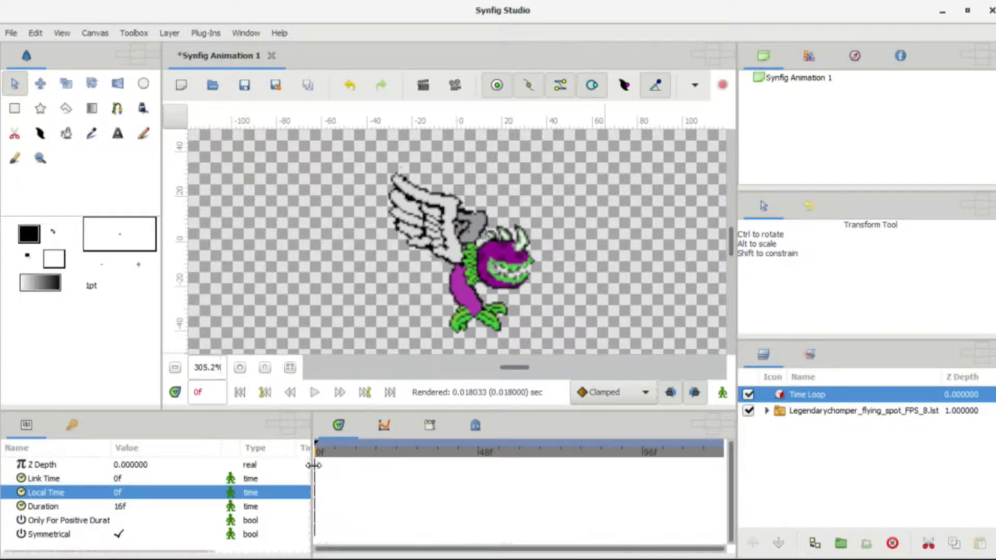
{"action": "left_click", "coordinate": [315, 393]}
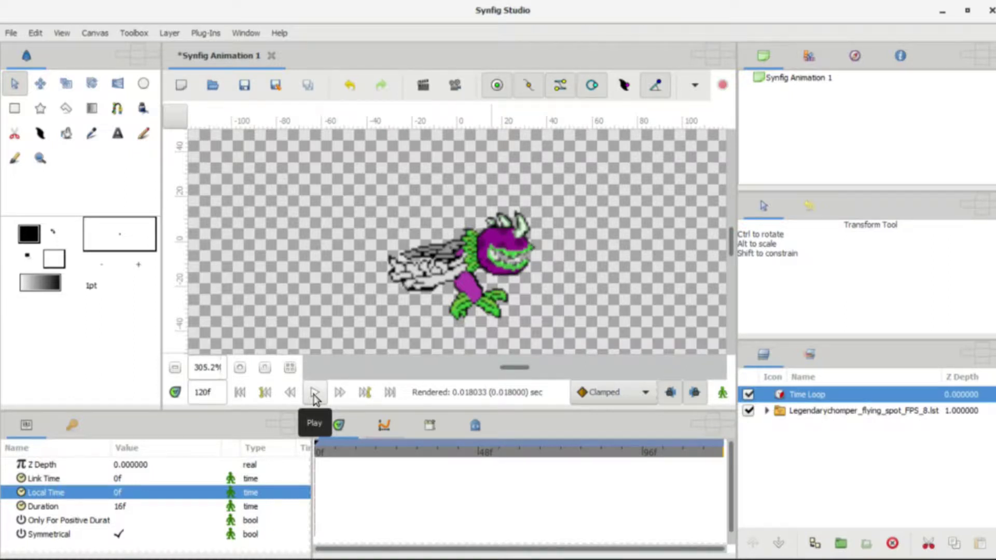
{"action": "left_click", "coordinate": [315, 393]}
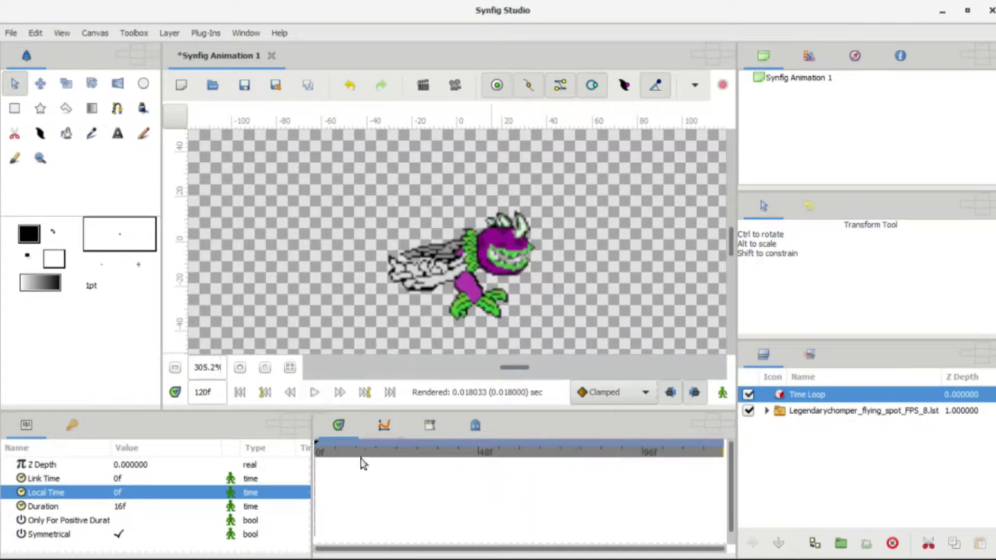
{"action": "left_click", "coordinate": [323, 452]}
- Set the Time Loop layer's Duration to 17f
{"action": "left_click", "coordinate": [120, 508]}
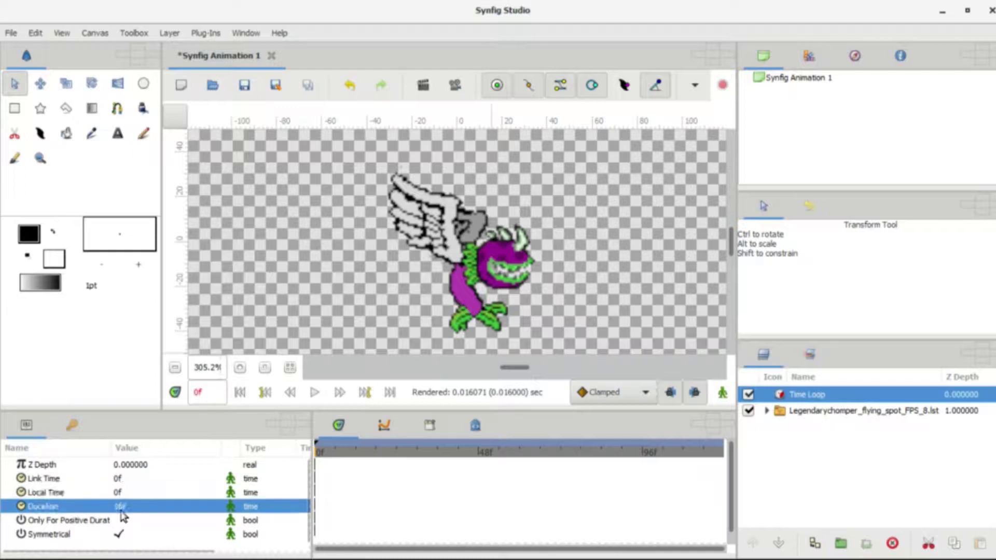
{"action": "left_click", "coordinate": [121, 510]}
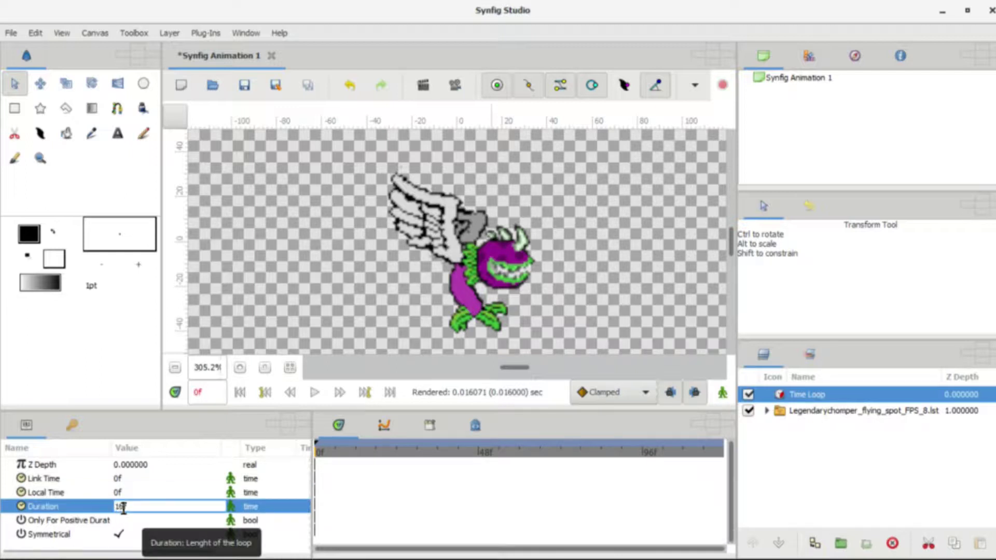
{"action": "type", "text": "17f"}
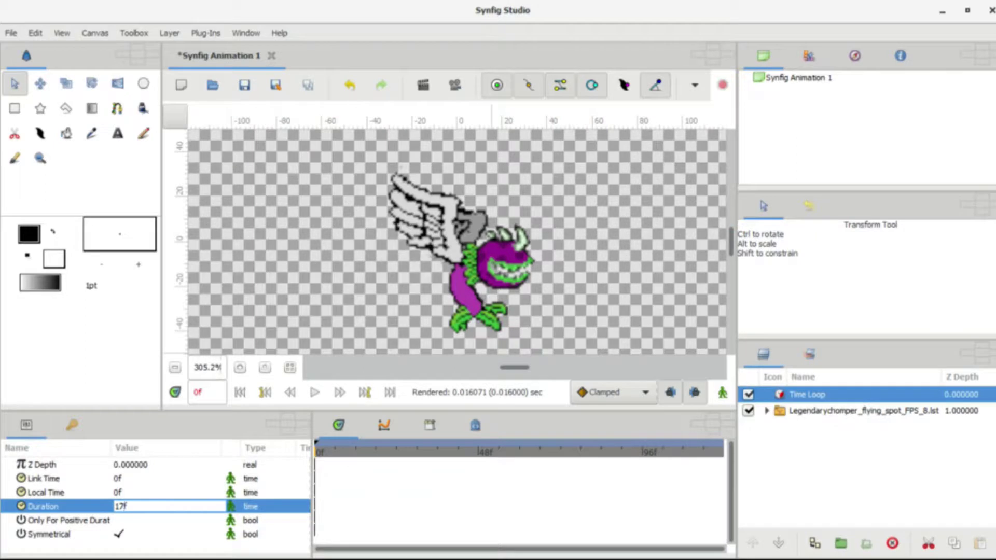
{"action": "left_click", "coordinate": [117, 492]}
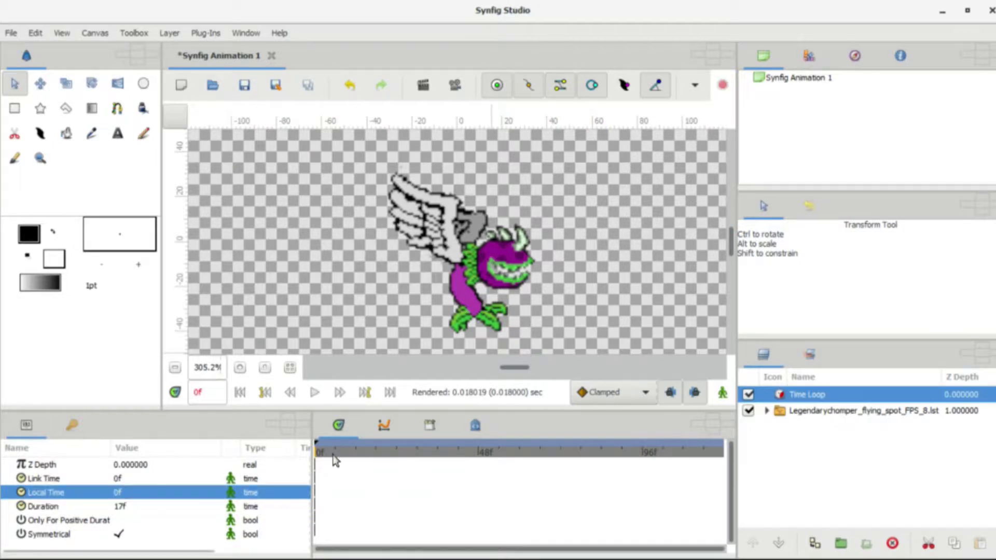
- Set the Interpolation of the image layer inside the Legendarychomper_flying_spot_FPS_8.lst group to Nearest Neighbor, and play the animation to the end
{"action": "left_click", "coordinate": [770, 412]}
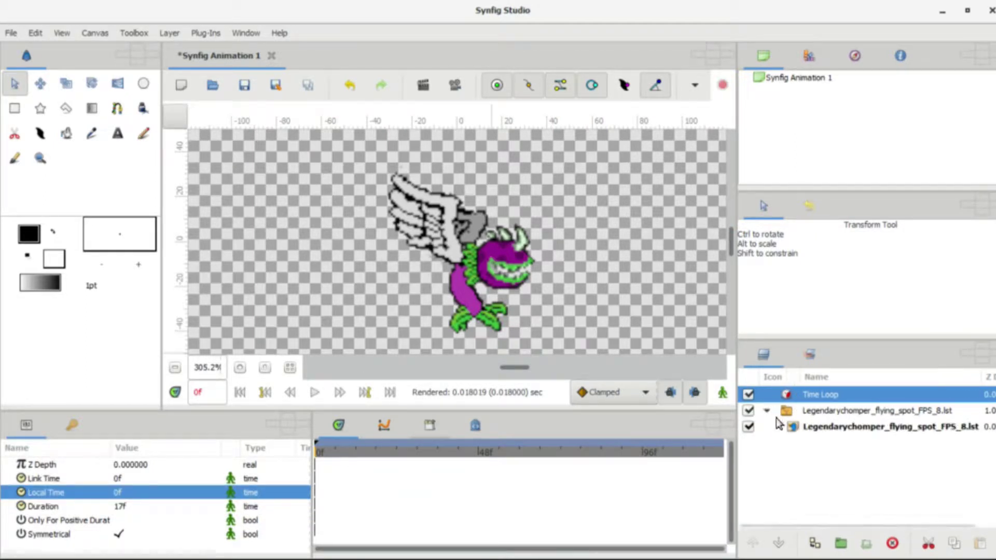
{"action": "left_click", "coordinate": [767, 412]}
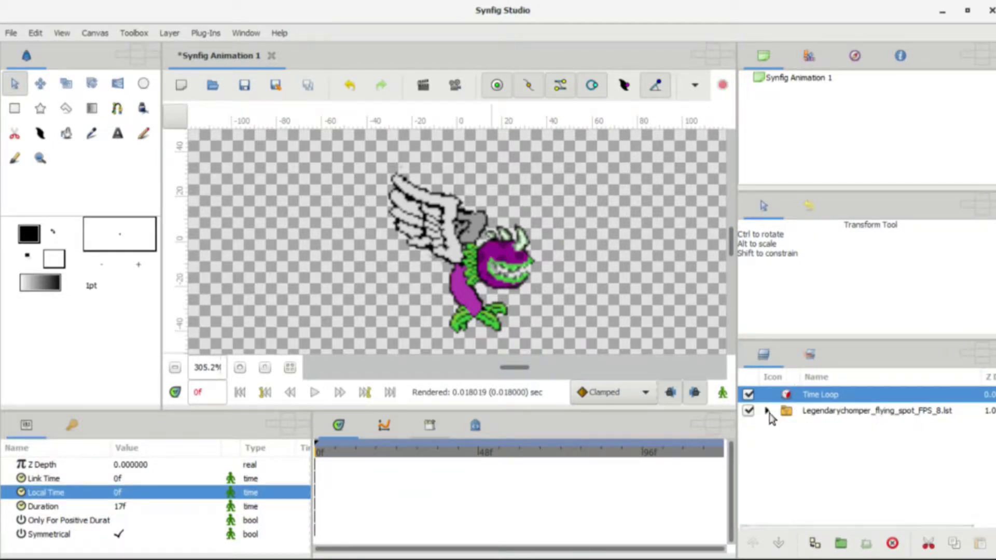
{"action": "left_click", "coordinate": [767, 411]}
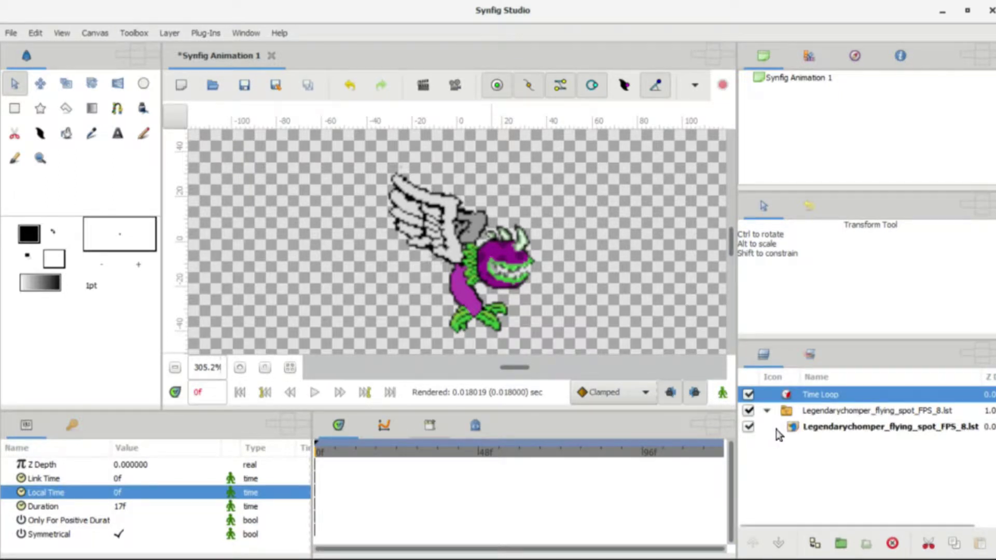
{"action": "left_click", "coordinate": [776, 429]}
{"action": "right_click", "coordinate": [777, 430]}
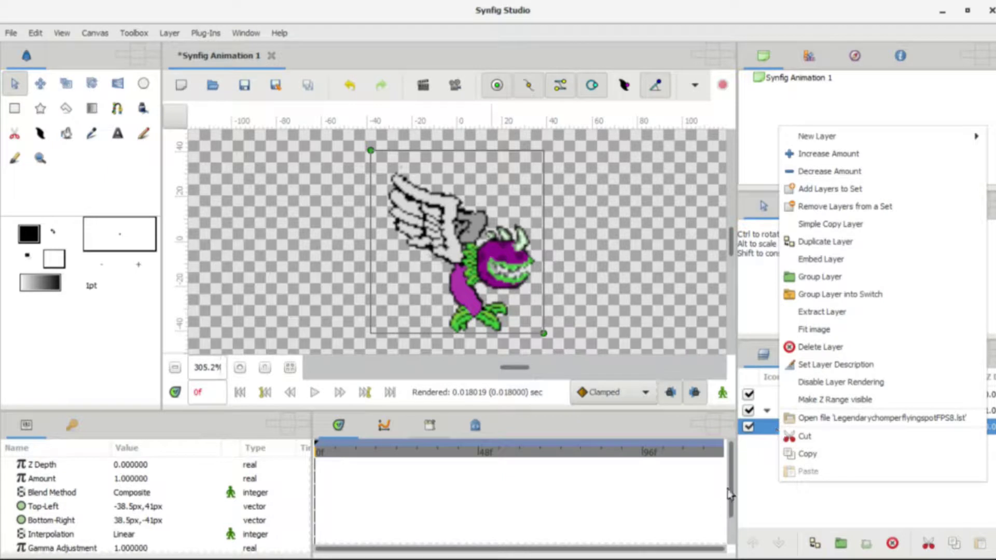
{"action": "left_click", "coordinate": [770, 467]}
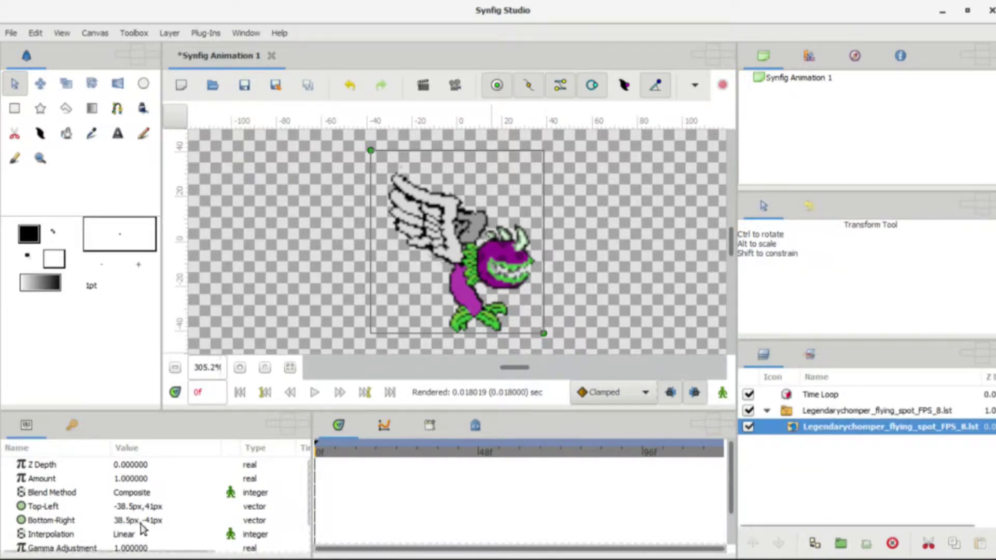
{"action": "scroll", "coordinate": [71, 519], "scroll_direction": "down", "scroll_amount": 1}
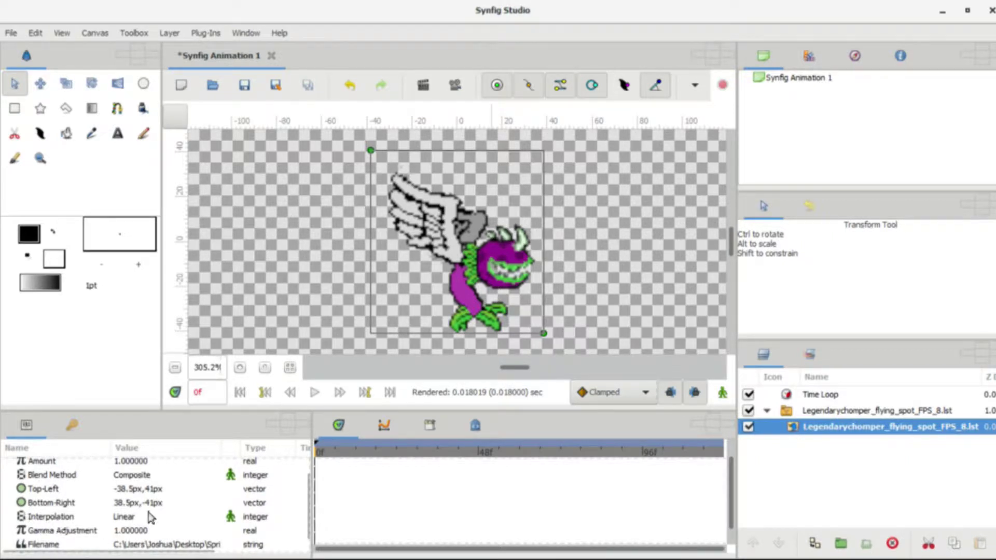
{"action": "left_click", "coordinate": [128, 518]}
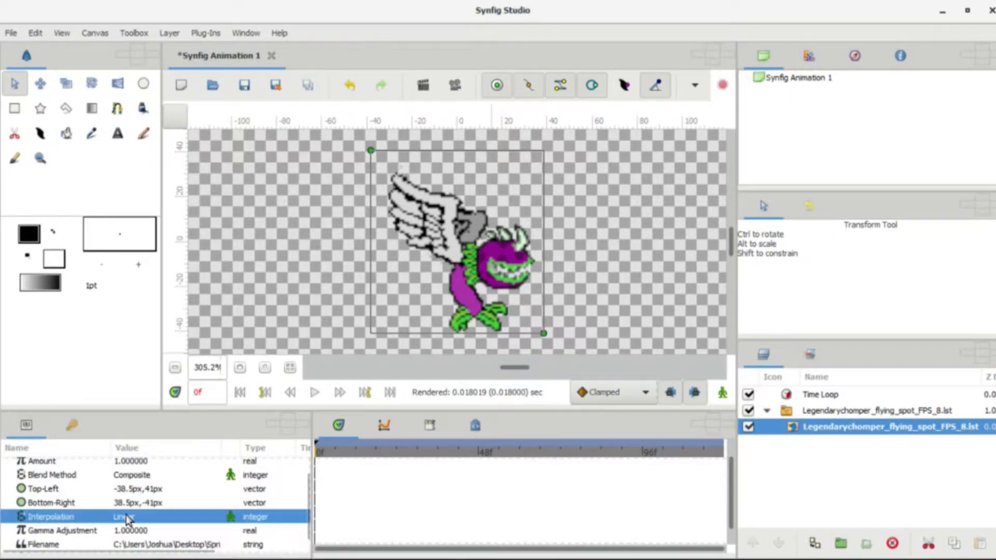
{"action": "left_click", "coordinate": [128, 519]}
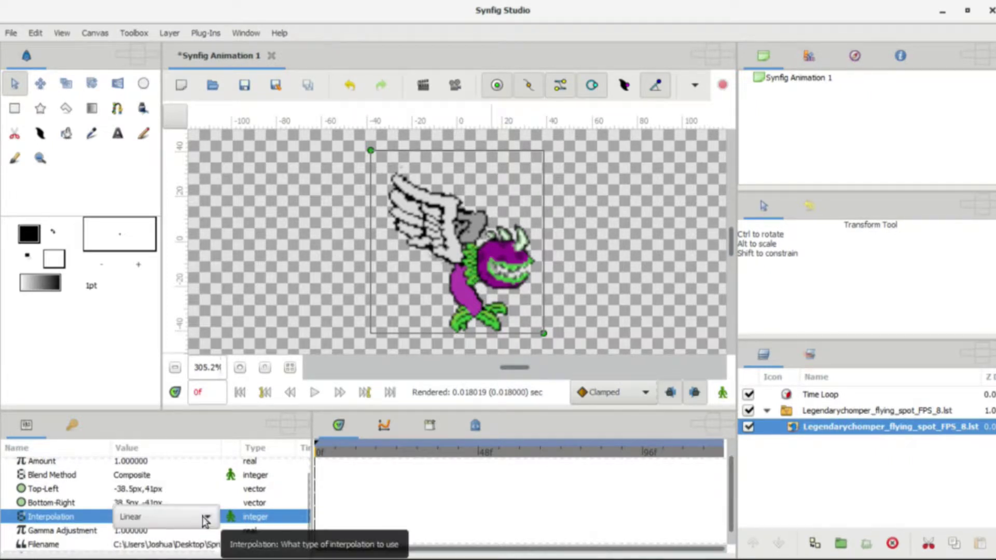
{"action": "left_click", "coordinate": [187, 521]}
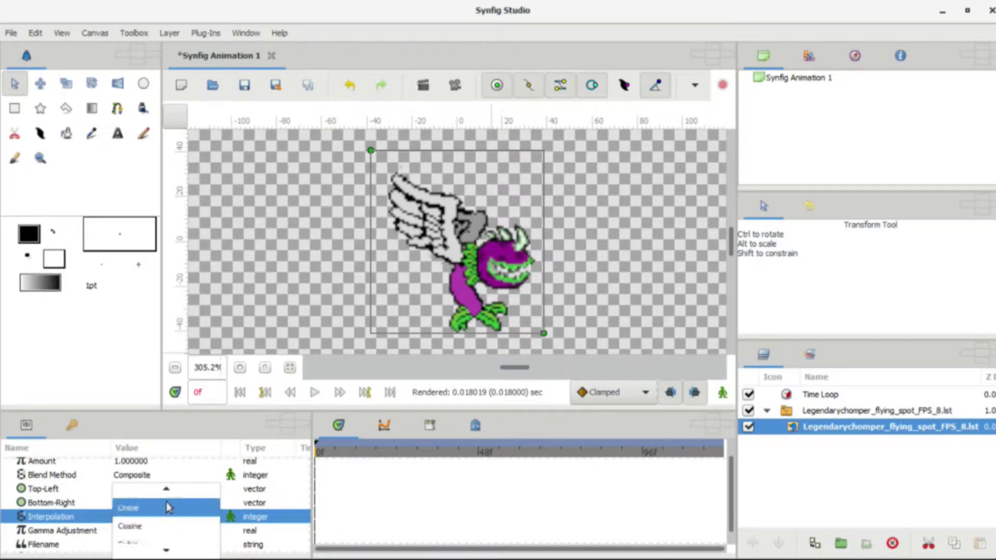
{"action": "scroll", "coordinate": [167, 500], "scroll_direction": "up", "scroll_amount": 1}
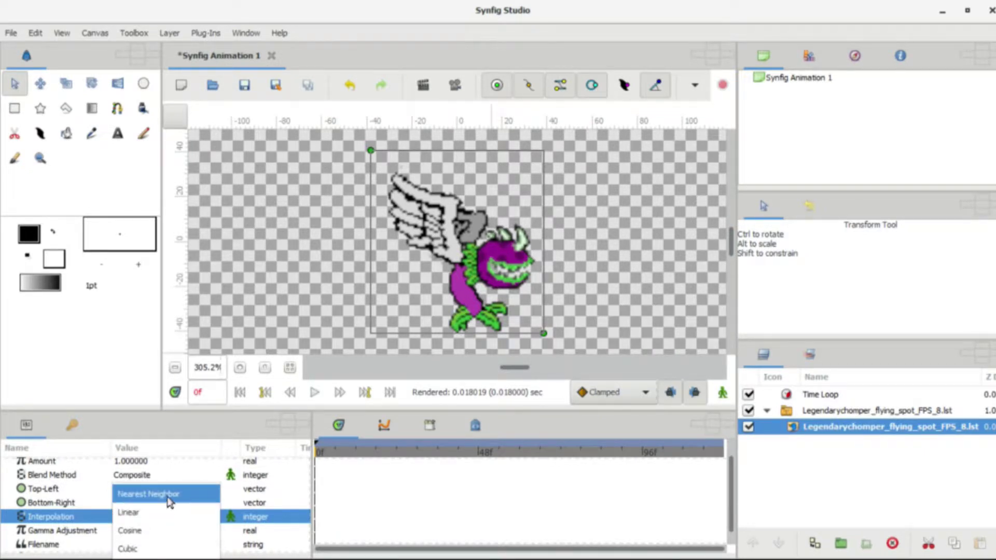
{"action": "left_click", "coordinate": [167, 498]}
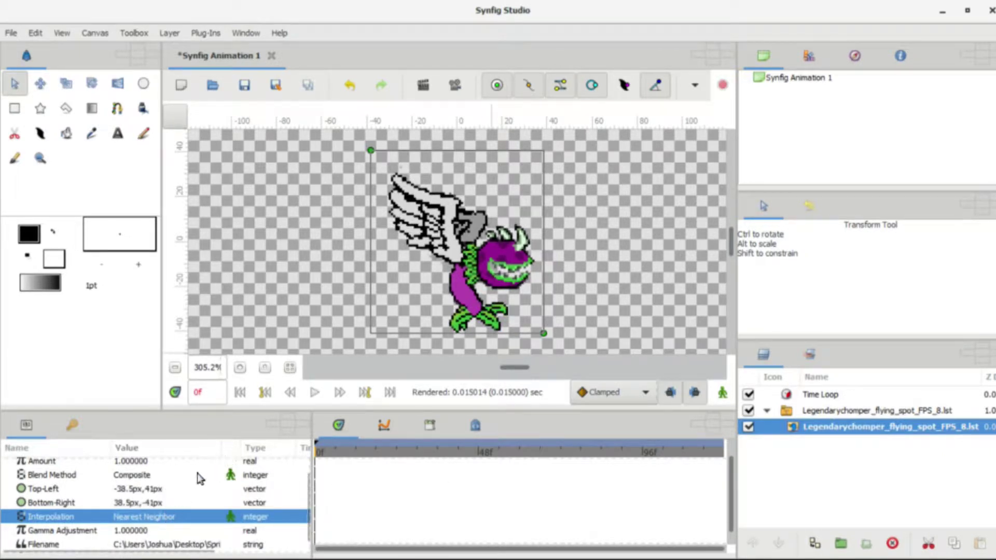
{"action": "left_click", "coordinate": [310, 394]}
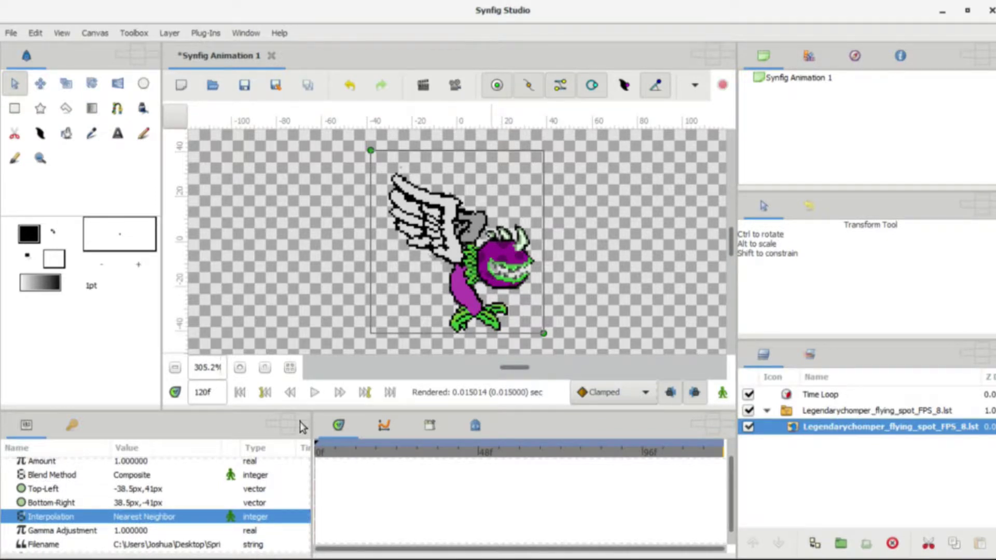
- Save the animation as "synfig Legendarychomperflying spot" in the Legendarychomper folder as a compressed Synfig file
{"action": "left_click", "coordinate": [11, 34]}
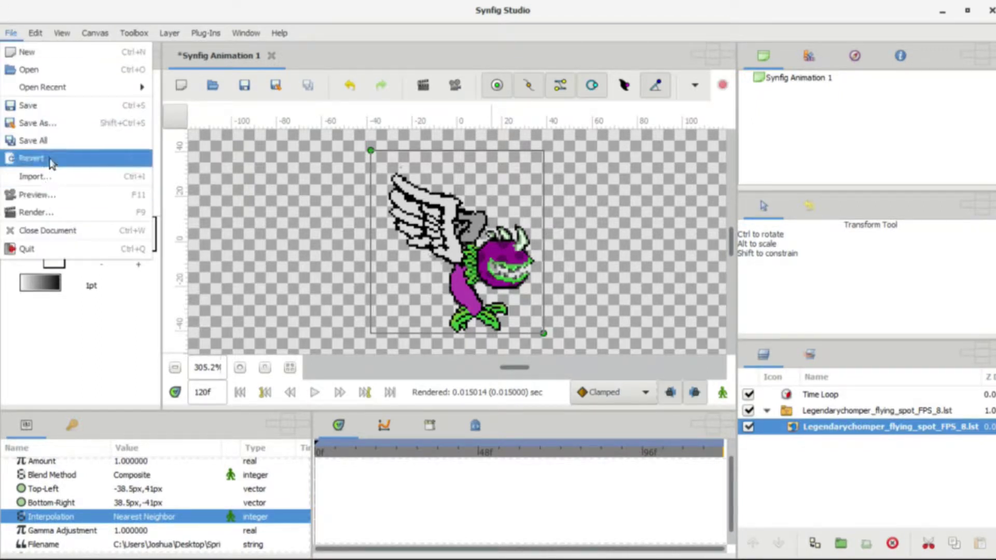
{"action": "left_click", "coordinate": [45, 124]}
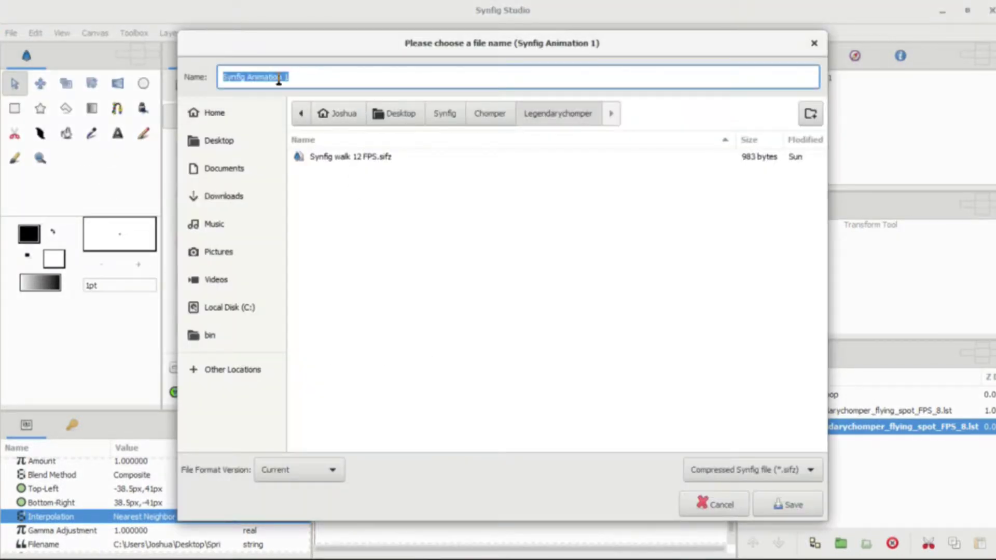
{"action": "left_click_drag", "start_coordinate": [308, 81], "coordinate": [270, 78]}
{"action": "key", "text": "BackSpace"}
{"action": "key", "text": "BackSpace"}
{"action": "key", "text": "BackSpace"}
{"action": "key", "text": "BackSpace"}
{"action": "key", "text": "BackSpace"}
{"action": "key", "text": "BackSpace"}
{"action": "key", "text": "BackSpace"}
{"action": "key", "text": "BackSpace"}
{"action": "key", "text": "BackSpace"}
{"action": "key", "text": "BackSpace"}
{"action": "key", "text": "BackSpace"}
{"action": "key", "text": "BackSpace"}
{"action": "key", "text": "BackSpace"}
{"action": "type", "text": "syn"}
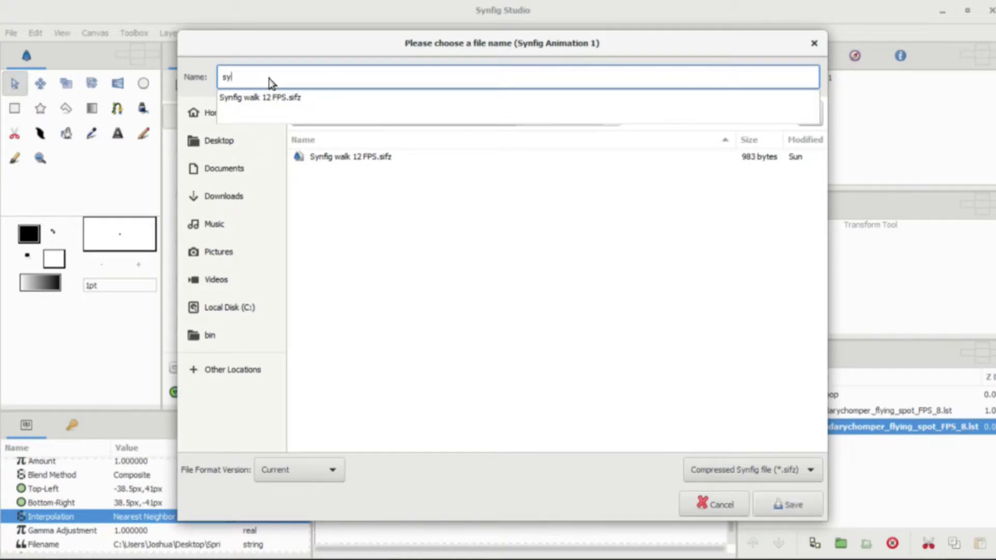
{"action": "type", "text": "L"}
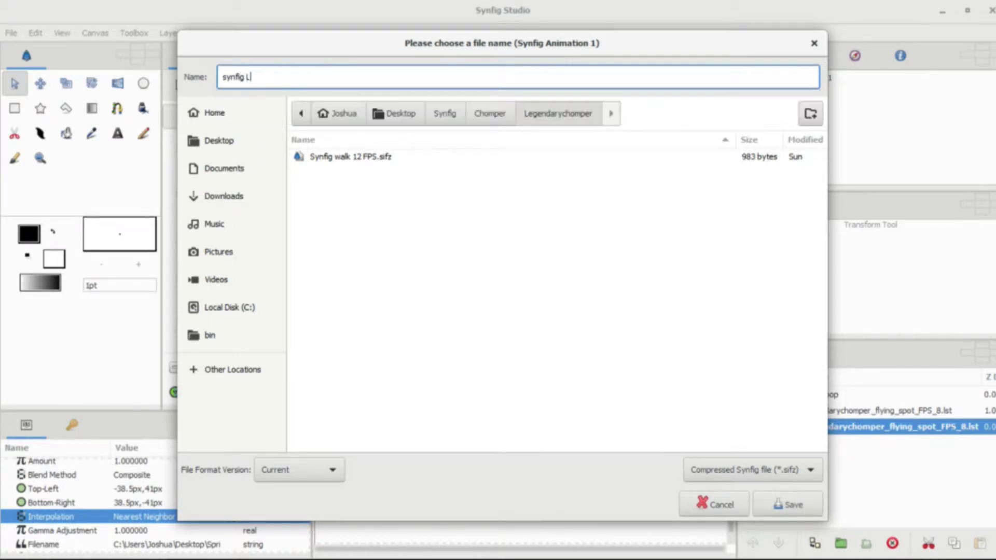
{"action": "type", "text": "egeldarychomperflying spot"}
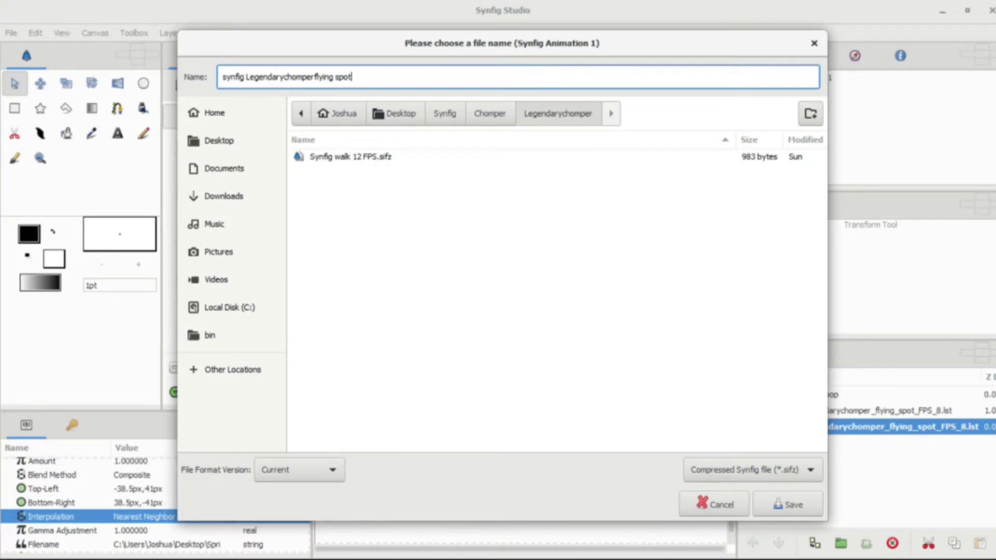
{"action": "left_click", "coordinate": [780, 511]}
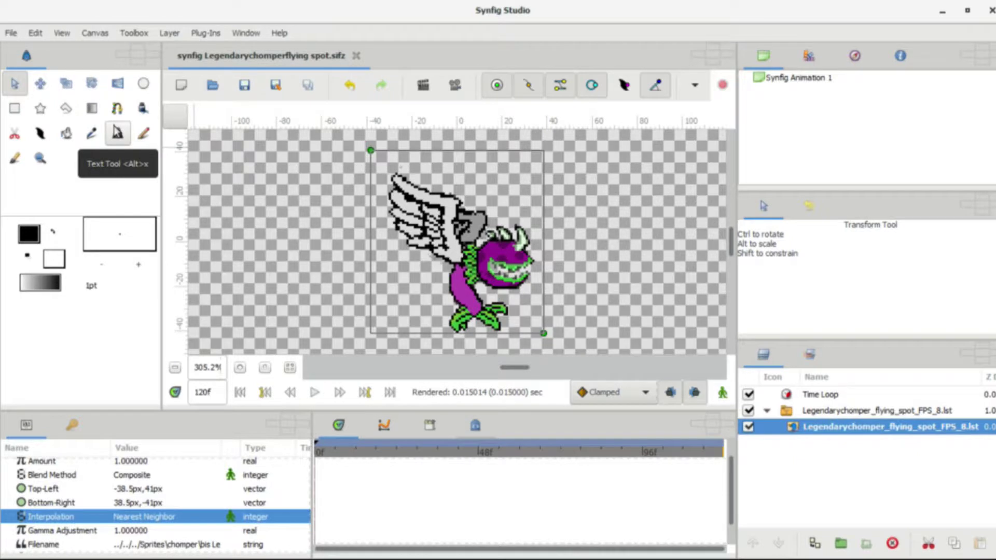
- Open the render settings and change the output filename to "Legendarychomperflying spot.avi" without the folder path
{"action": "left_click", "coordinate": [10, 33]}
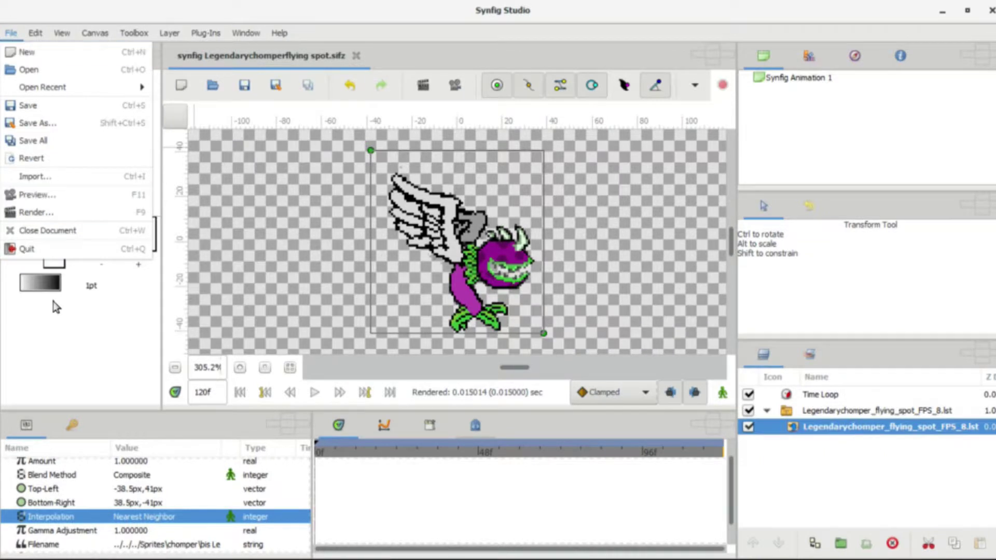
{"action": "left_click", "coordinate": [20, 213]}
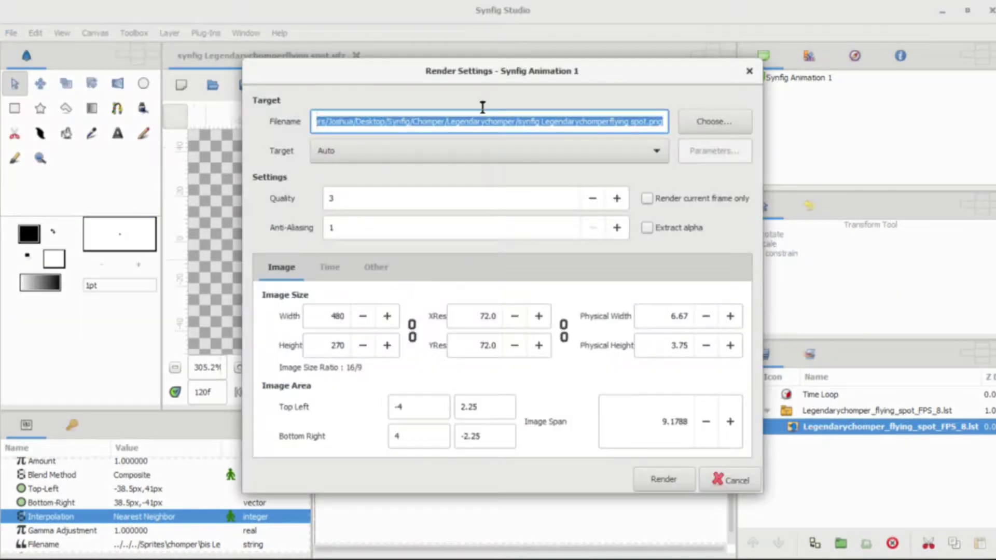
{"action": "left_click", "coordinate": [661, 124]}
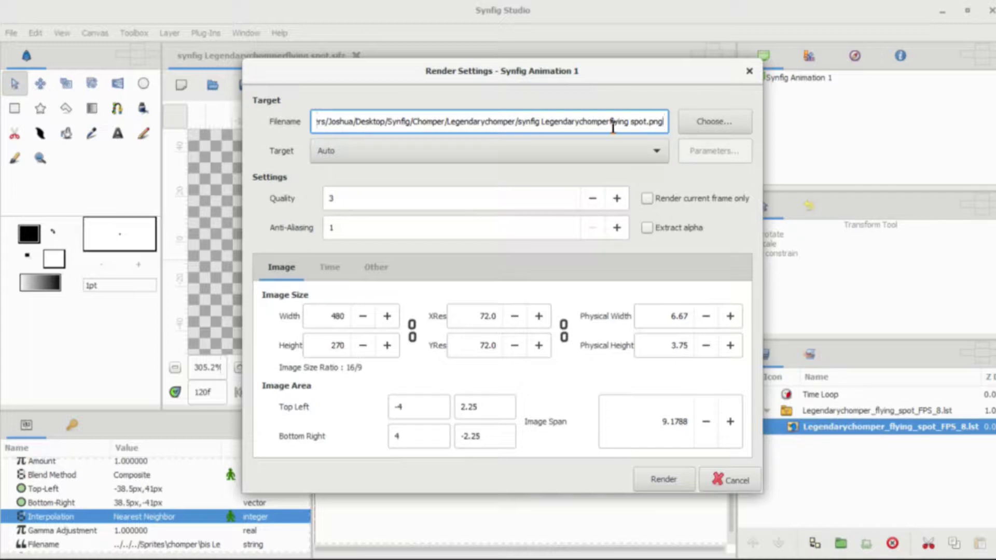
{"action": "key", "text": "BackSpace"}
{"action": "key", "text": "BackSpace"}
{"action": "key", "text": "BackSpace"}
{"action": "type", "text": "a"}
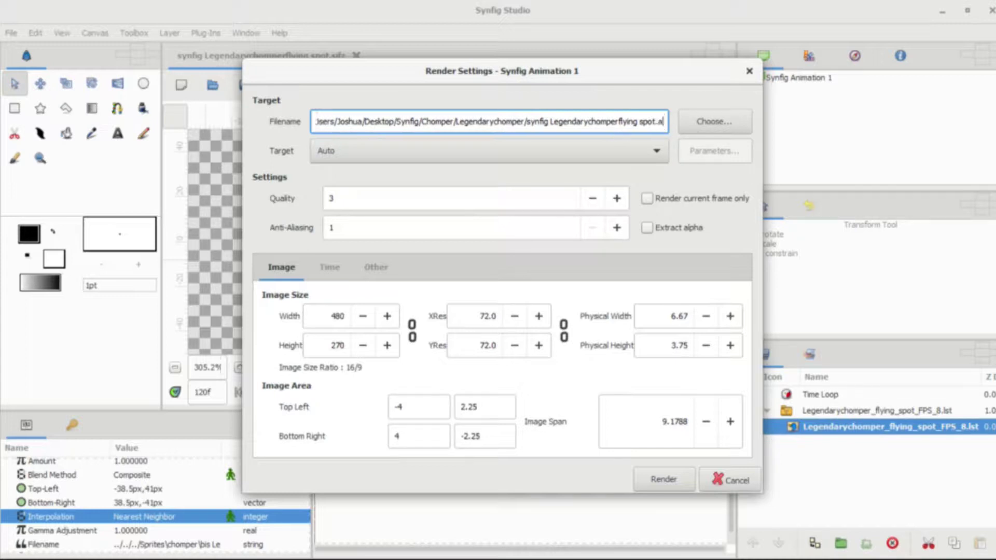
{"action": "type", "text": "vi"}
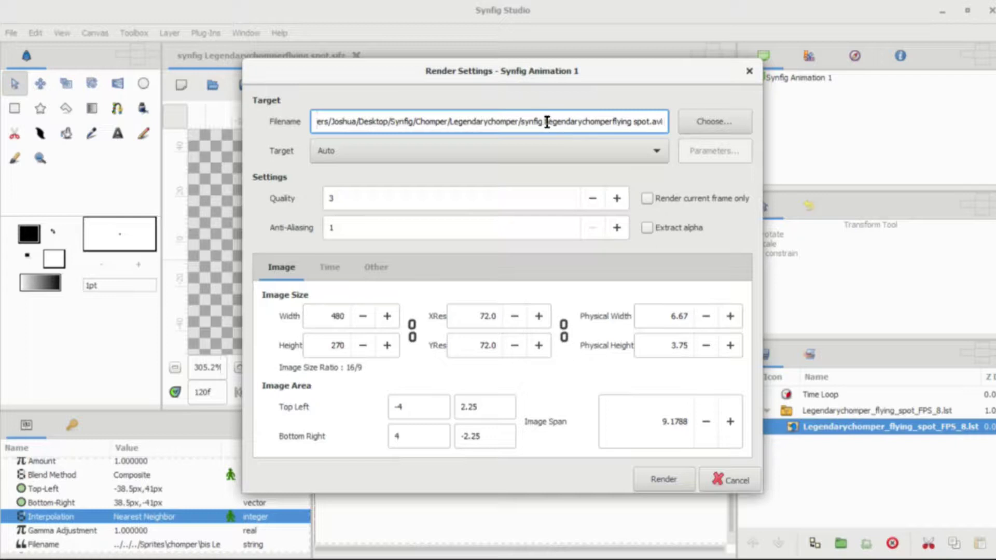
{"action": "left_click_drag", "start_coordinate": [543, 122], "coordinate": [309, 110]}
{"action": "key", "text": "BackSpace"}
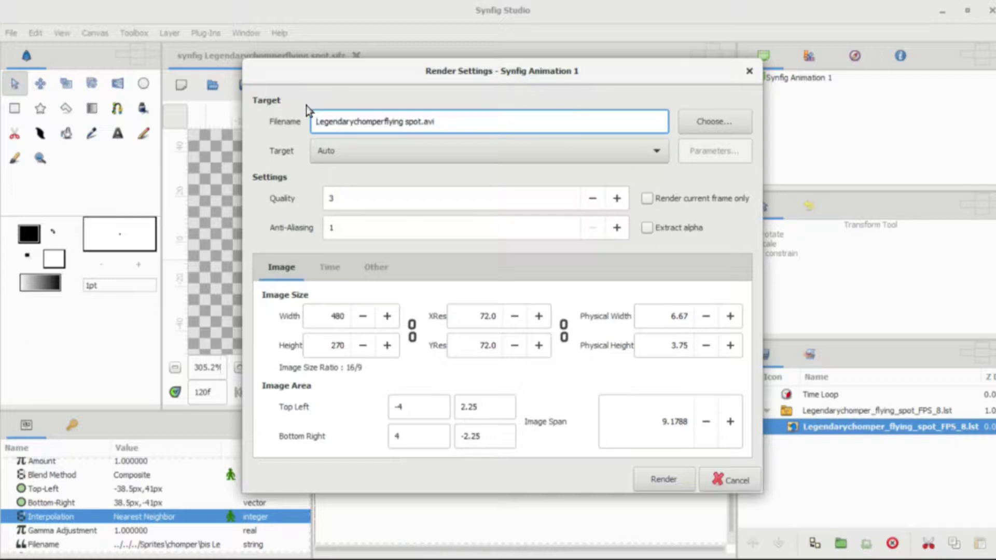
- Set the render target to ffmpeg
{"action": "left_click", "coordinate": [330, 151]}
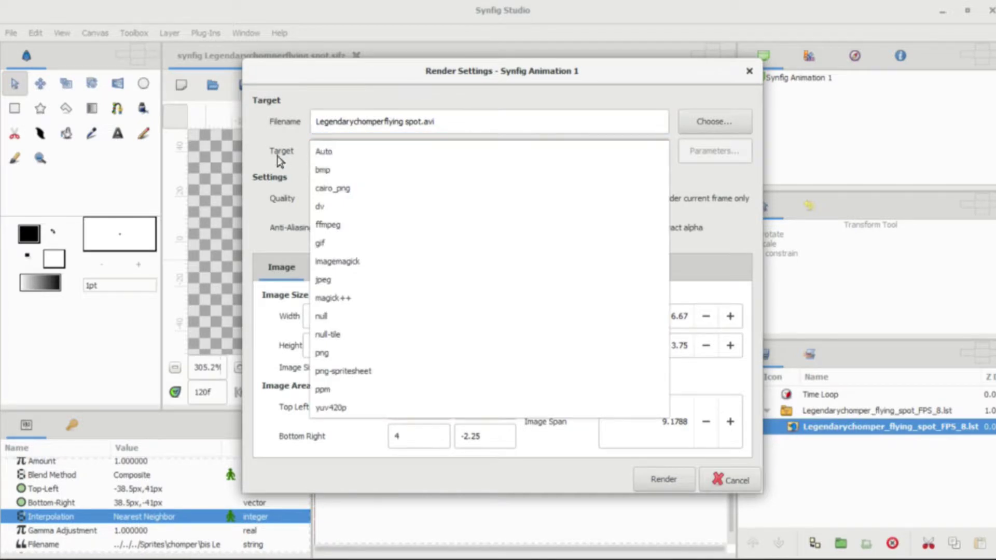
{"action": "left_click", "coordinate": [280, 161]}
{"action": "left_click", "coordinate": [334, 151]}
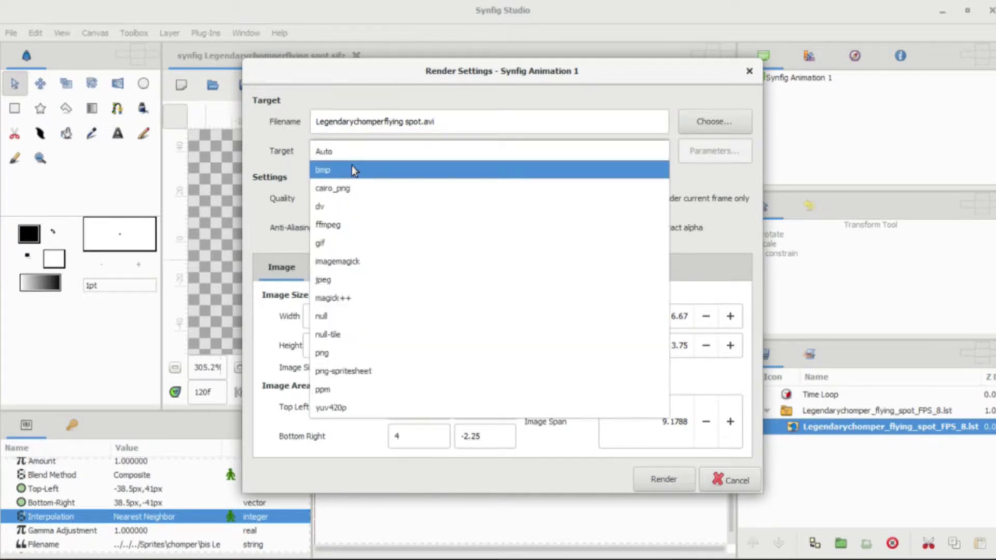
{"action": "left_click", "coordinate": [353, 229]}
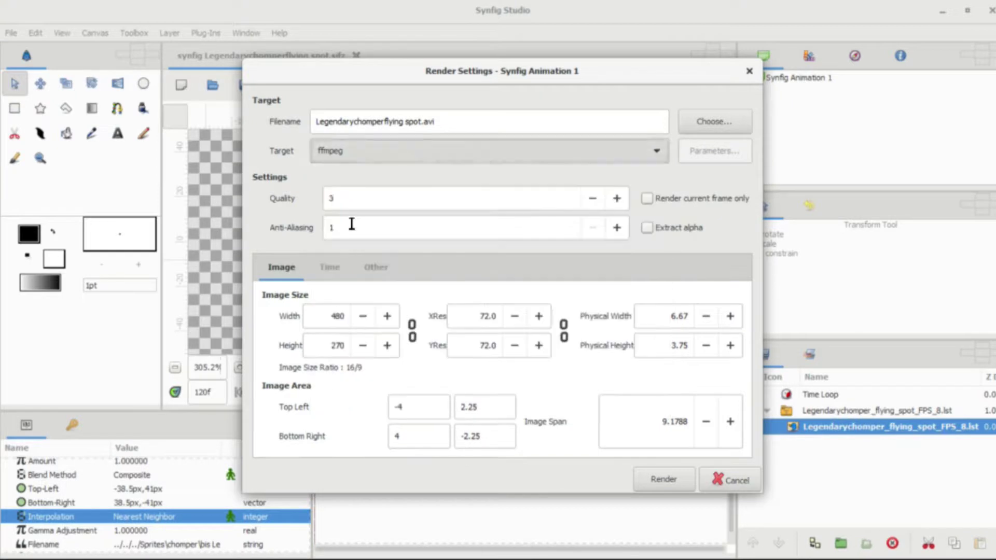
- Set the render output location to the Synfig folder on the Desktop for "Legendarychomperflying spot.avi"
{"action": "left_click", "coordinate": [701, 125]}
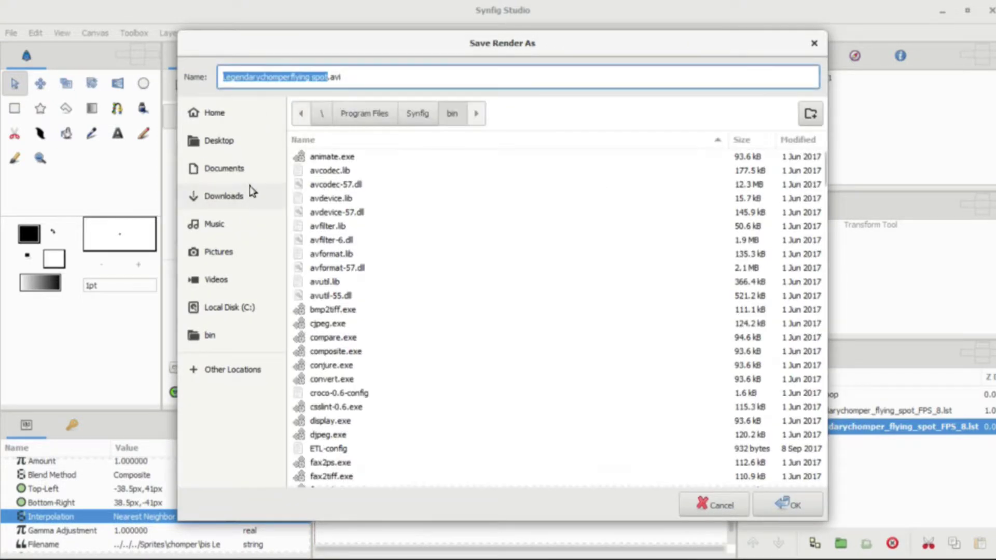
{"action": "left_click", "coordinate": [234, 144]}
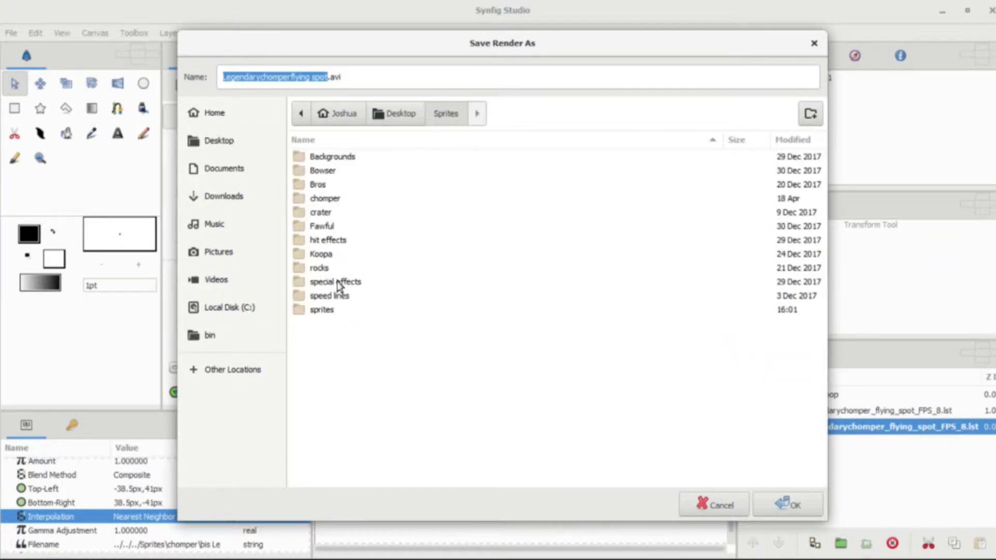
{"action": "left_click", "coordinate": [233, 283]}
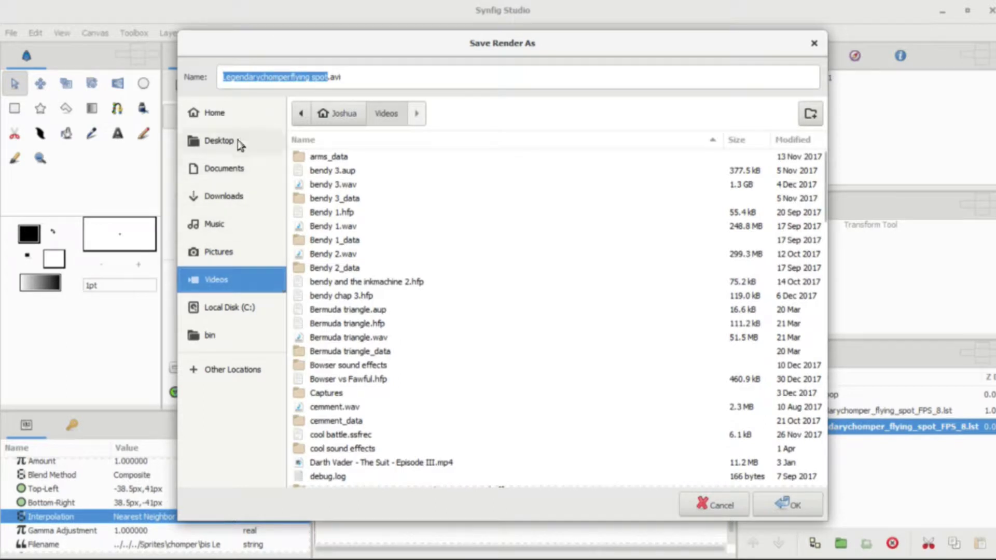
{"action": "left_click", "coordinate": [213, 141]}
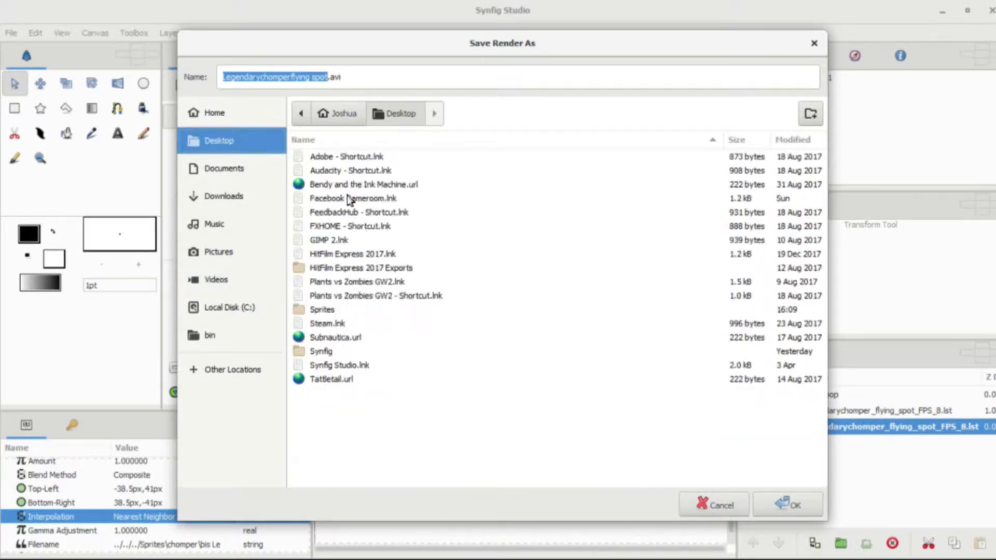
{"action": "double_click", "coordinate": [332, 352]}
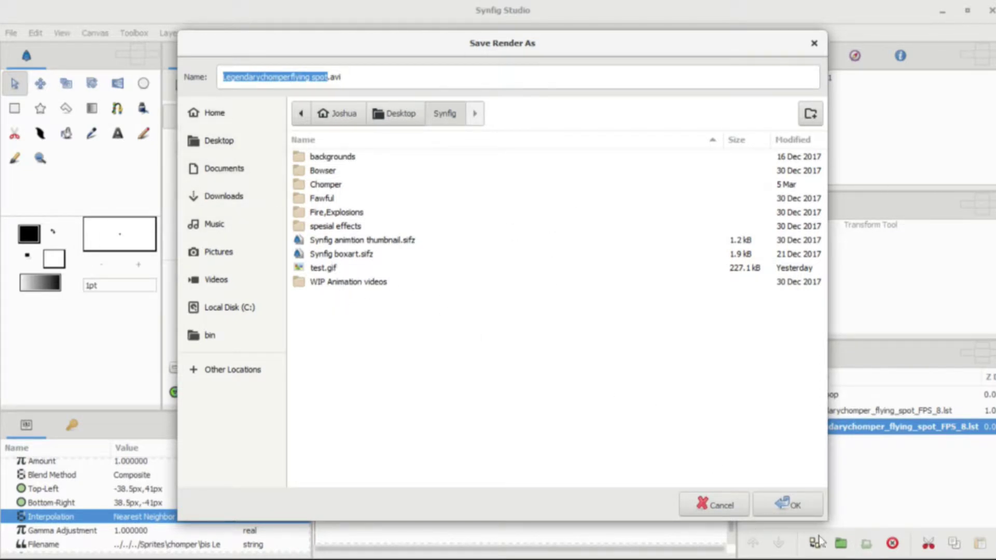
{"action": "left_click", "coordinate": [798, 506]}
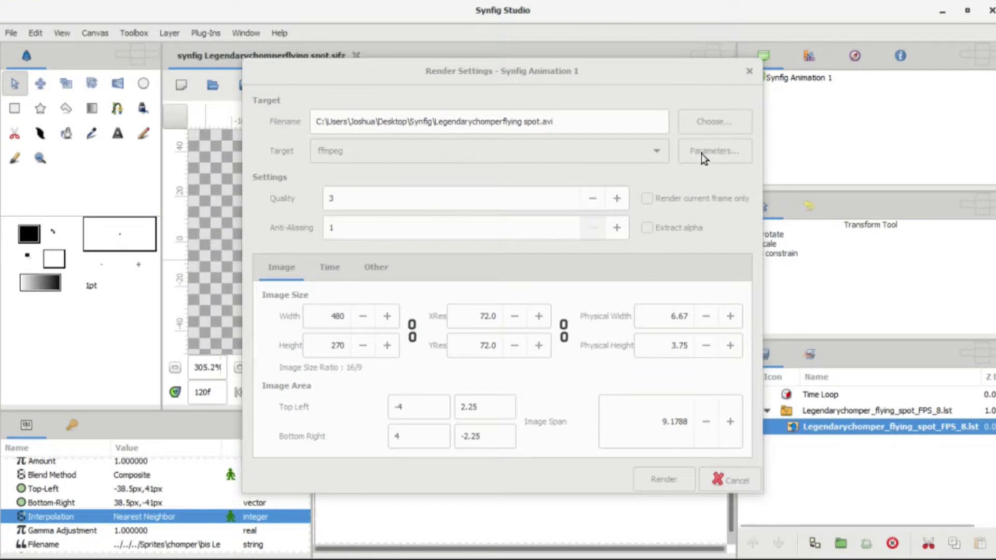
- Set the video codec in the ffmpeg parameters to "MPEG-4 part 2. (XviD/DivX)"
{"action": "left_click", "coordinate": [690, 174]}
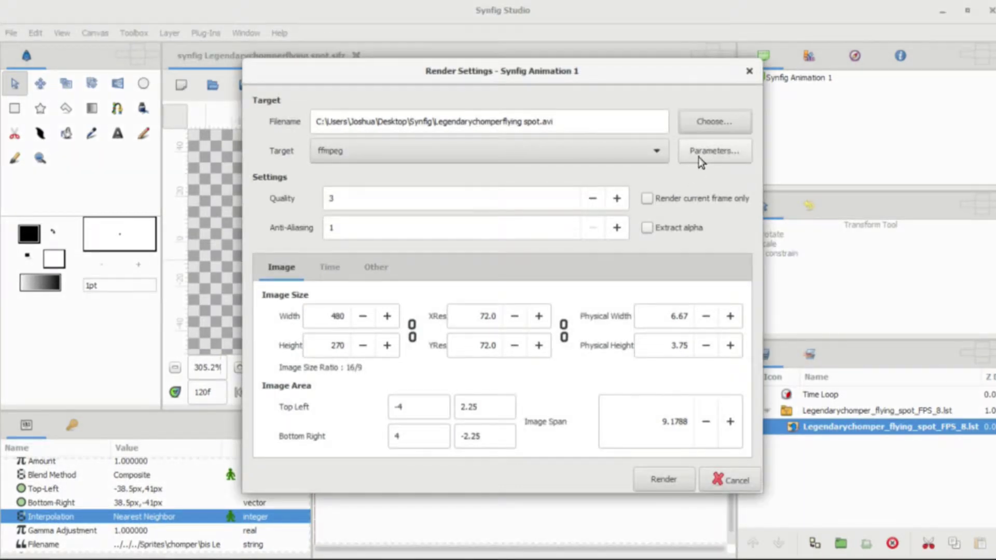
{"action": "left_click", "coordinate": [701, 162]}
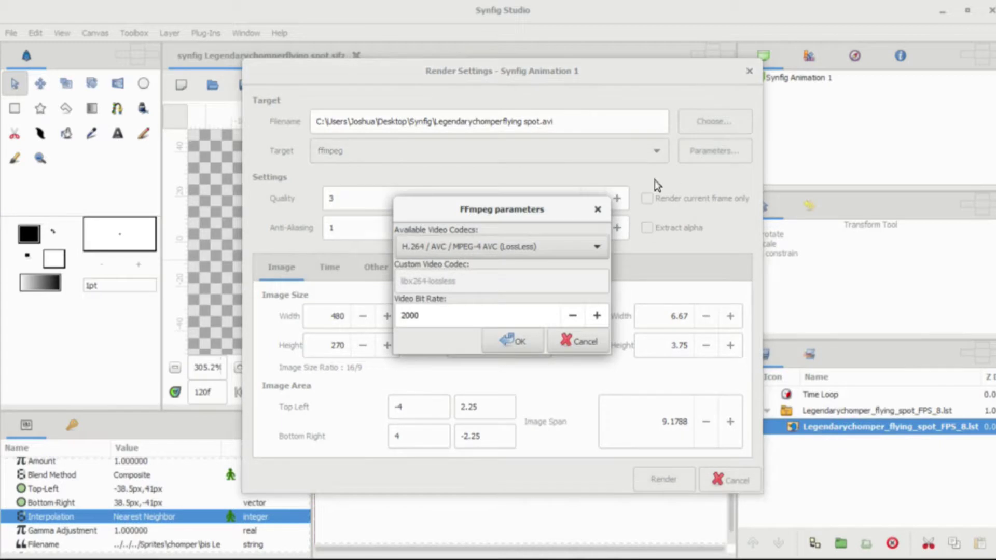
{"action": "left_click", "coordinate": [560, 251]}
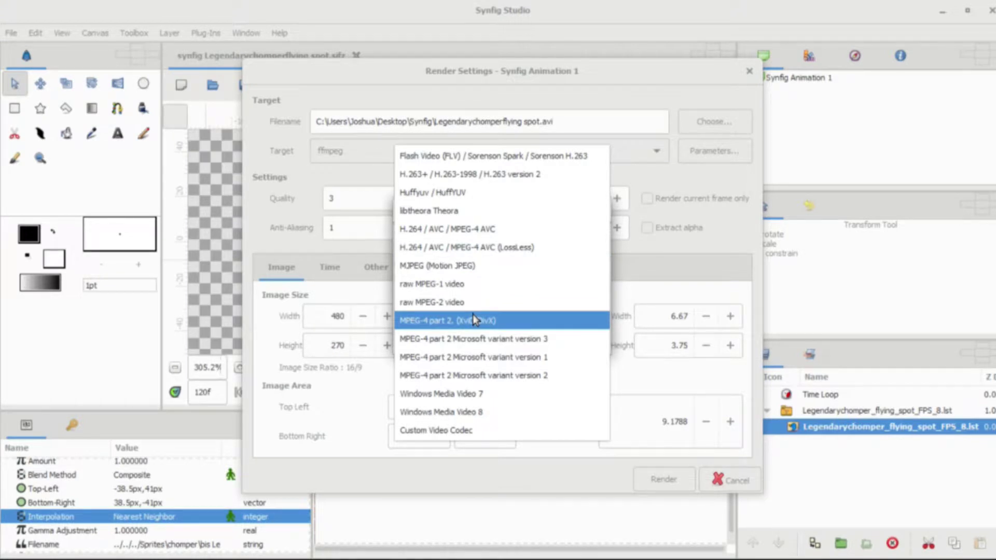
{"action": "left_click", "coordinate": [473, 315]}
{"action": "left_click", "coordinate": [496, 262]}
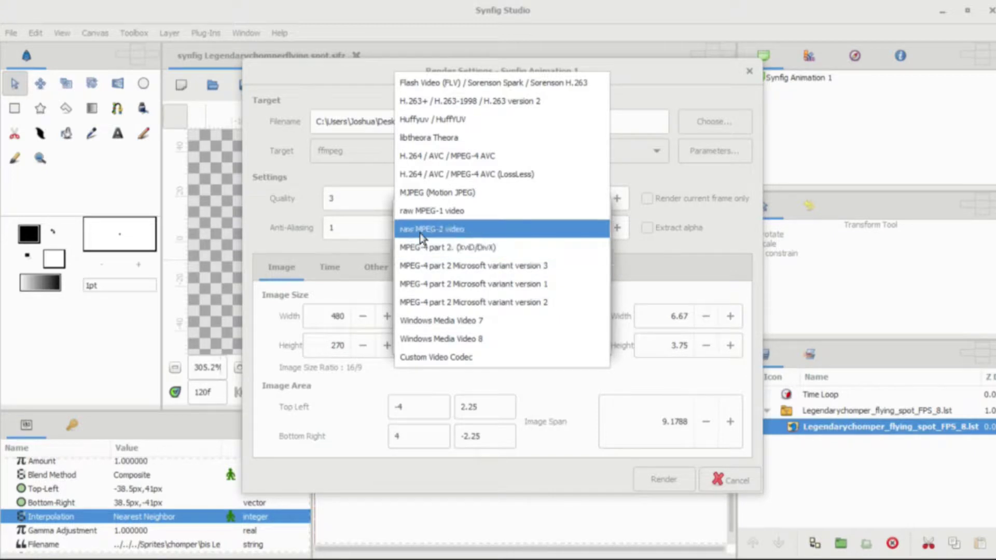
{"action": "left_click", "coordinate": [491, 250]}
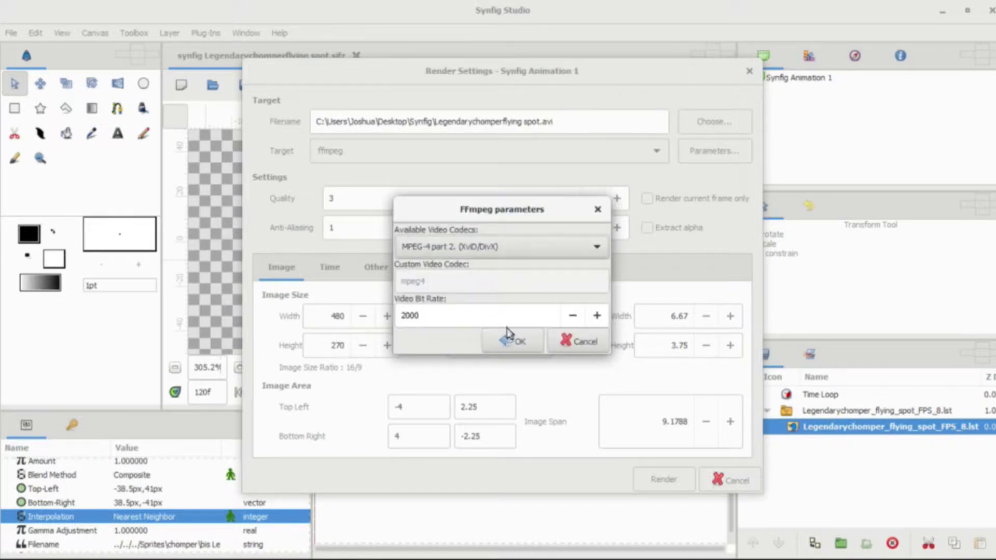
{"action": "left_click", "coordinate": [506, 344]}
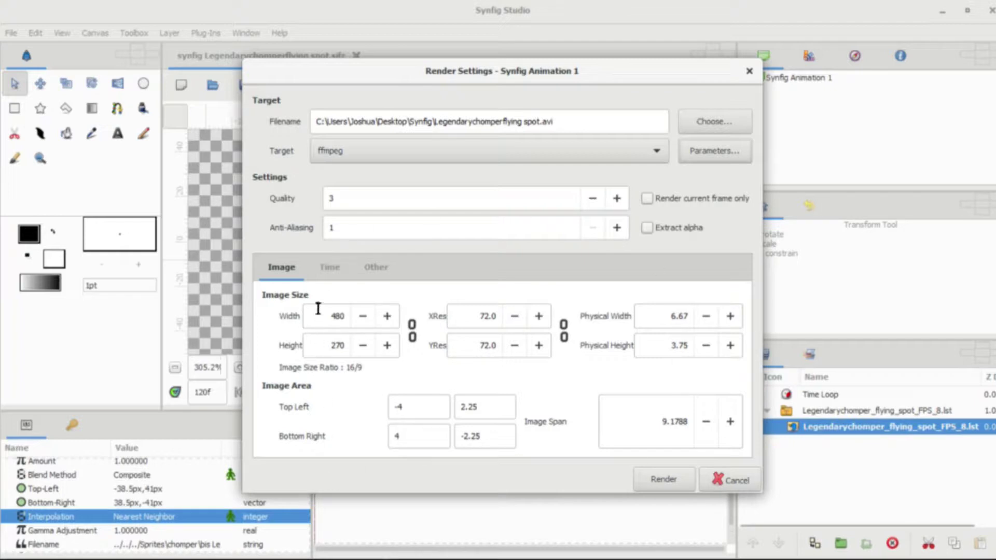
- Set the render's end time to 50f and render the animation
{"action": "left_click", "coordinate": [329, 279]}
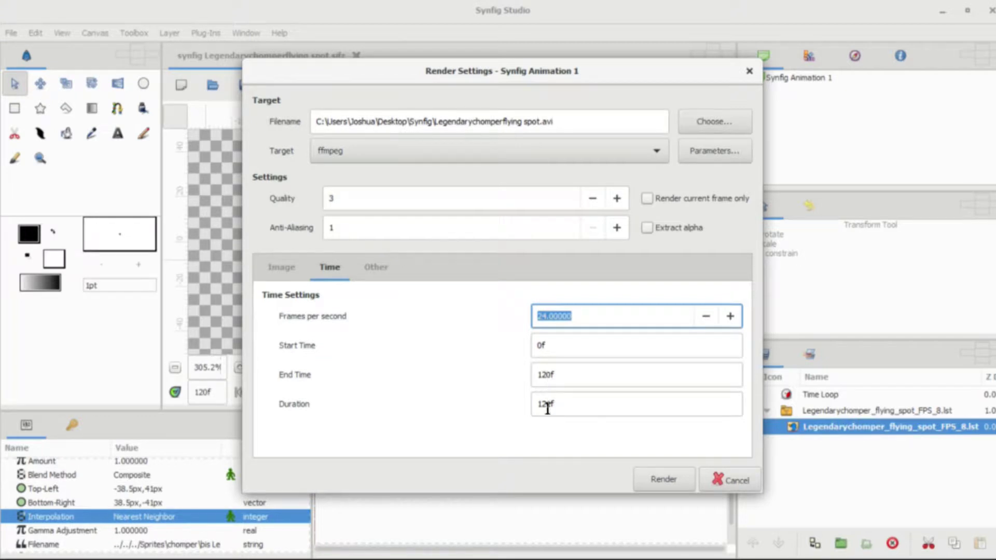
{"action": "double_click", "coordinate": [550, 376]}
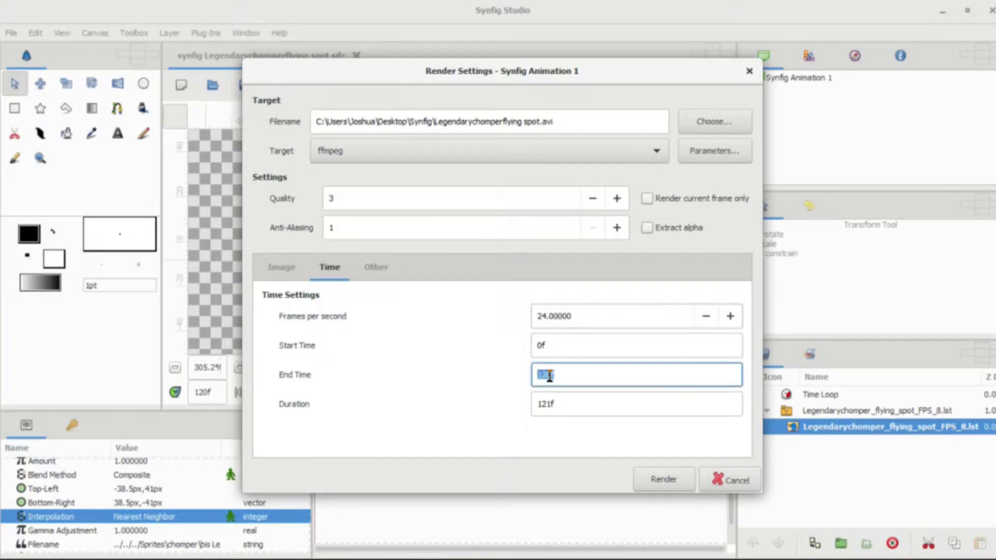
{"action": "left_click", "coordinate": [549, 369]}
{"action": "left_click", "coordinate": [567, 404]}
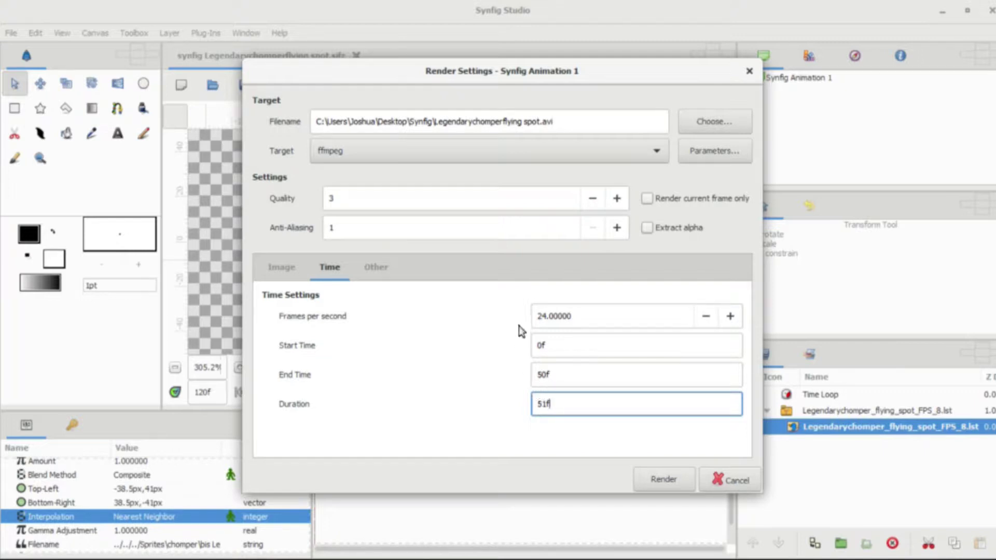
{"action": "left_click", "coordinate": [654, 484]}
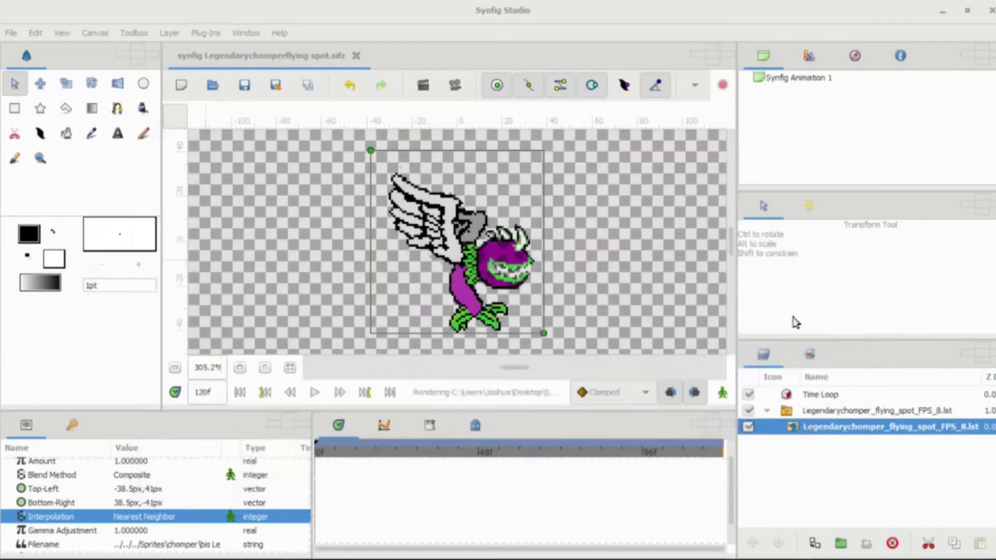
- Switch to File Explorer, play the rendered "Legendarychomperflying spot" video from the Desktop's Synfig folder, and close the player and folder
{"action": "left_click", "coordinate": [943, 11]}
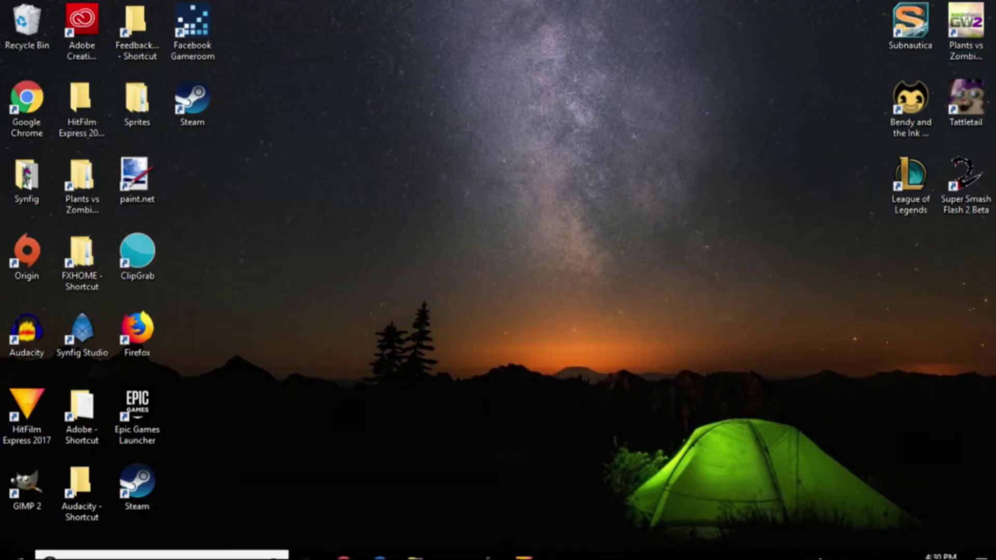
{"action": "left_click", "coordinate": [416, 544]}
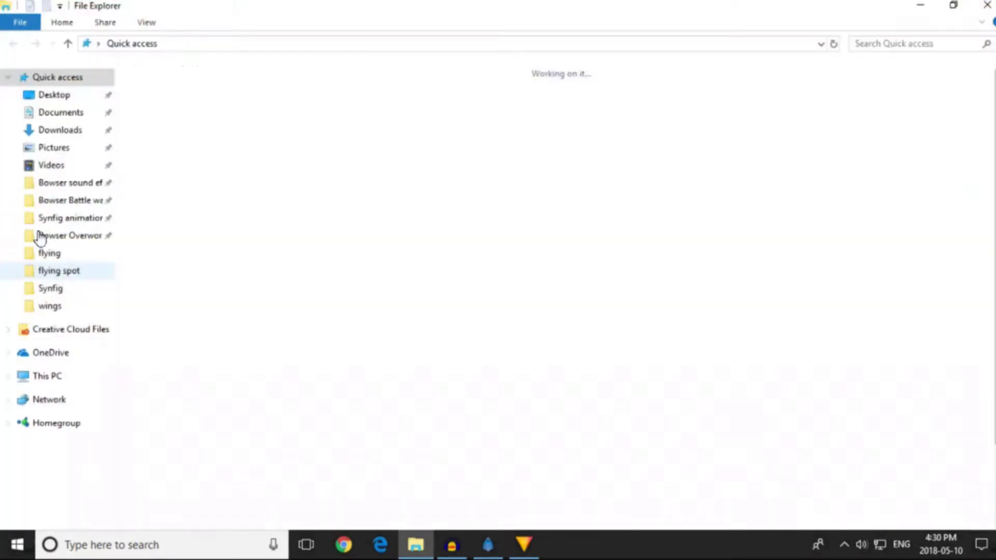
{"action": "left_click", "coordinate": [49, 95]}
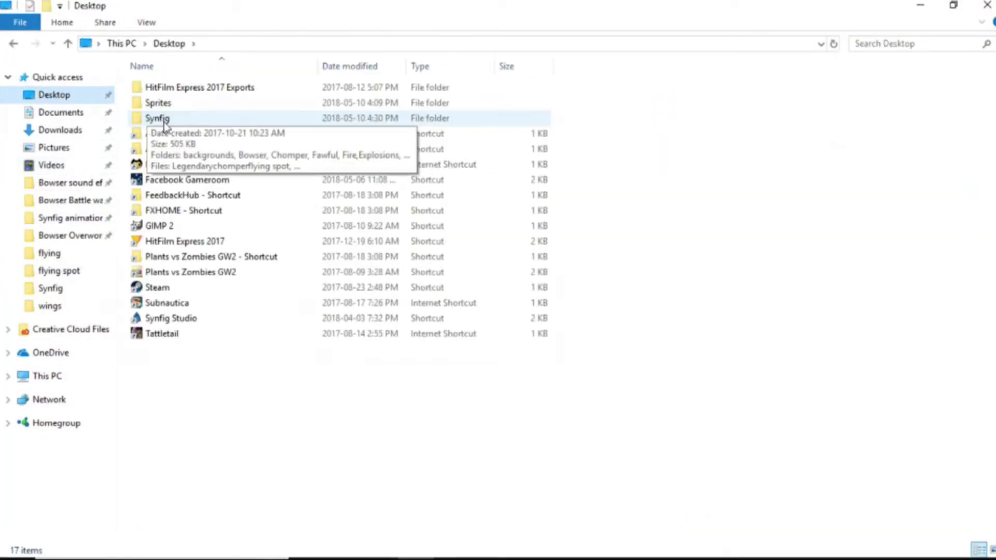
{"action": "double_click", "coordinate": [158, 118]}
{"action": "double_click", "coordinate": [723, 142]}
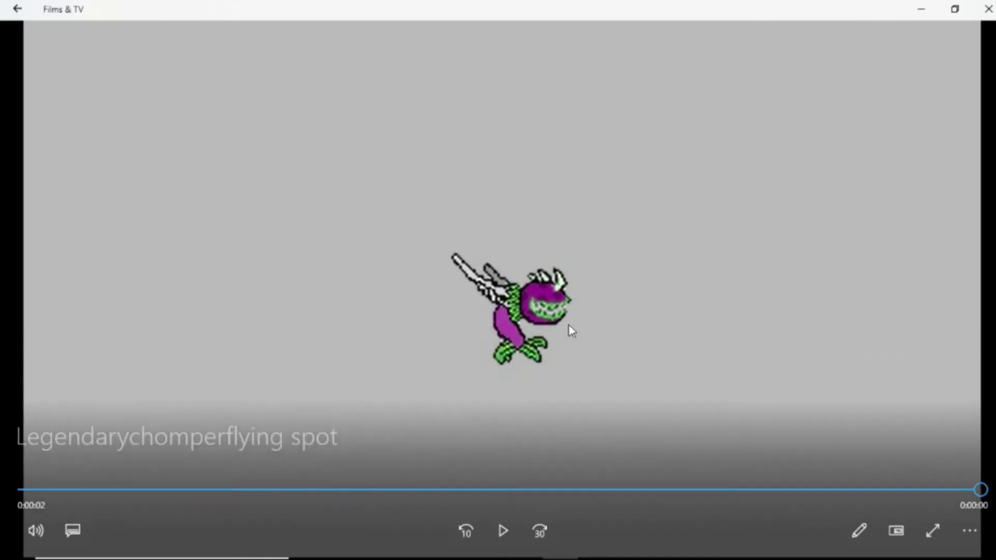
{"action": "left_click", "coordinate": [512, 536]}
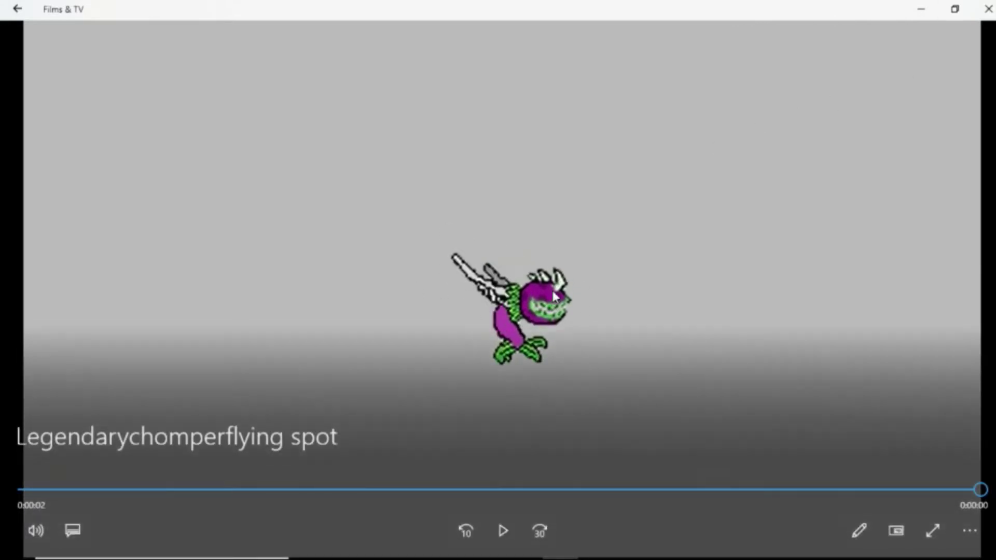
{"action": "left_click", "coordinate": [989, 8]}
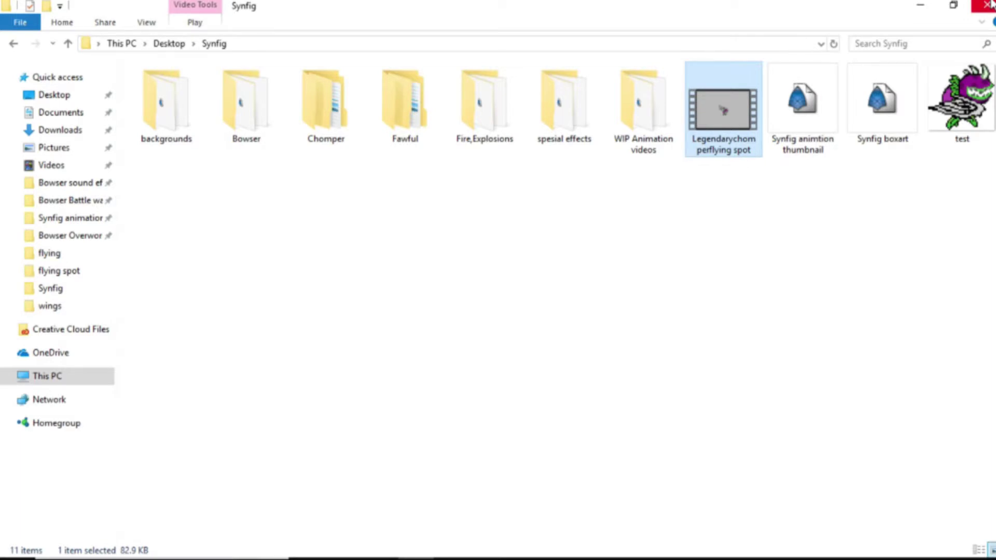
{"action": "left_click", "coordinate": [989, 6]}
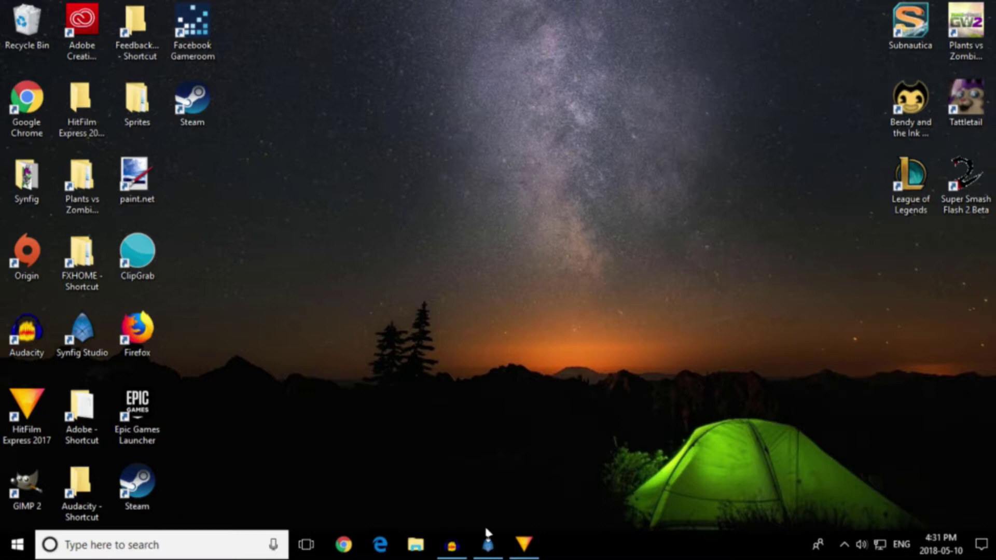
- Switch to HitFilm Express, create a new project and import the "Legendarychomperflying spot" video from the Synfig folder
{"action": "left_click", "coordinate": [522, 543]}
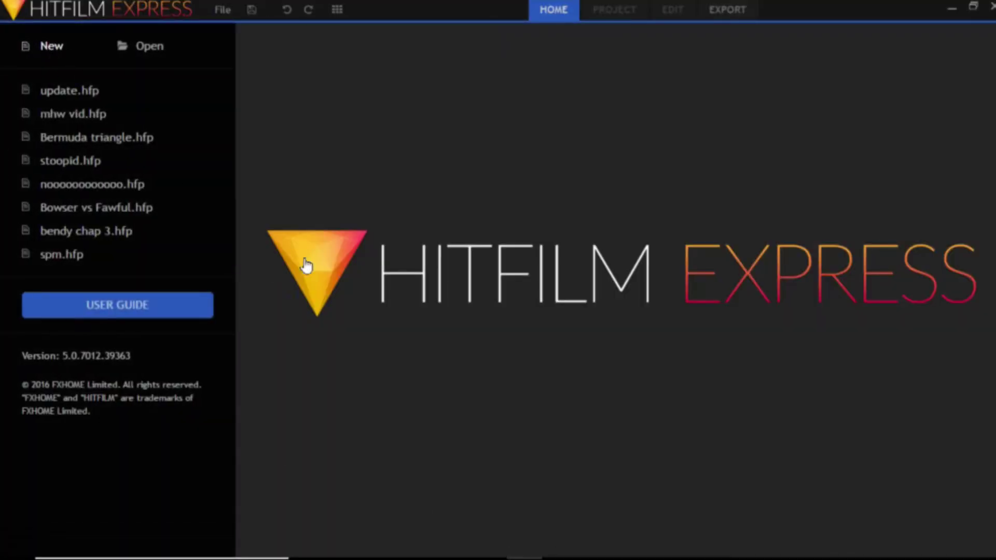
{"action": "left_click", "coordinate": [51, 46]}
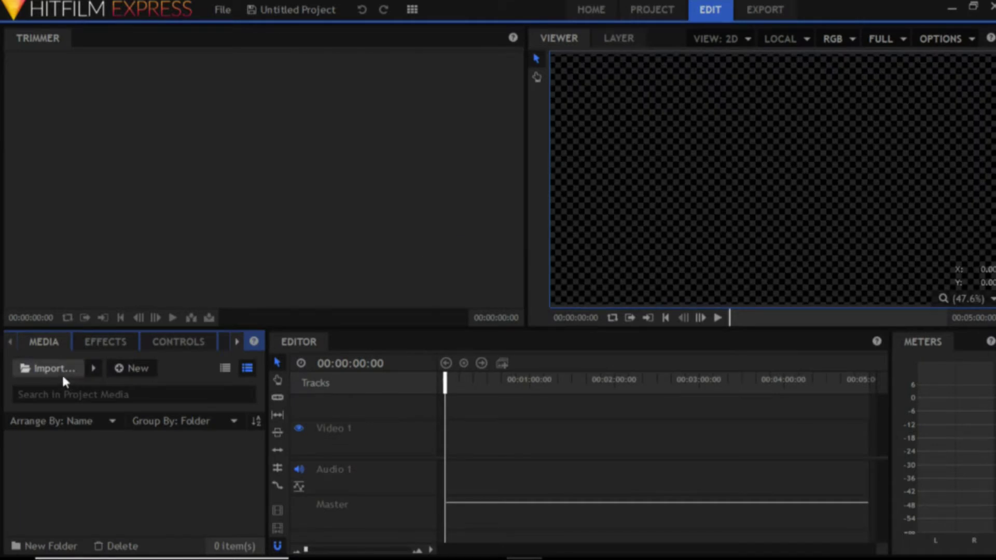
{"action": "left_click", "coordinate": [63, 377]}
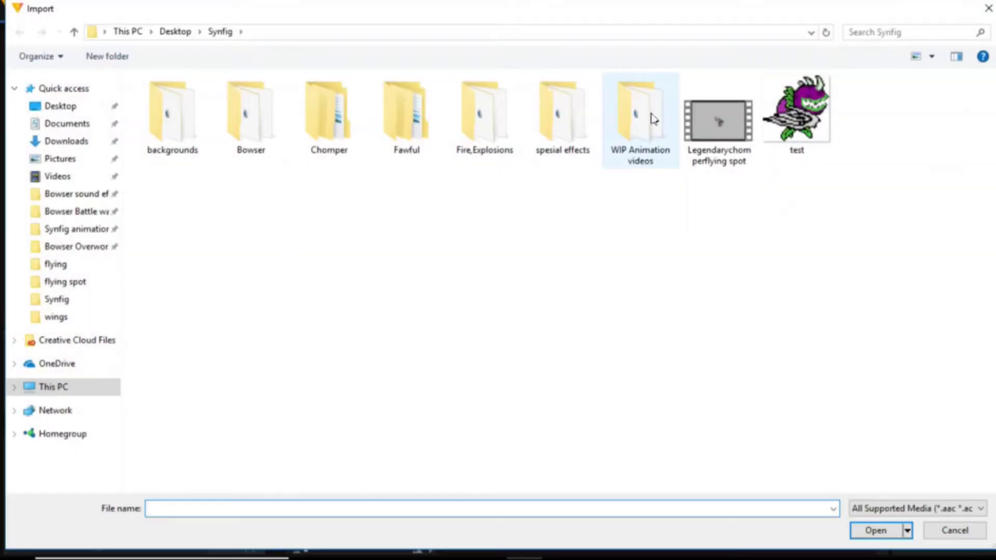
{"action": "double_click", "coordinate": [744, 130]}
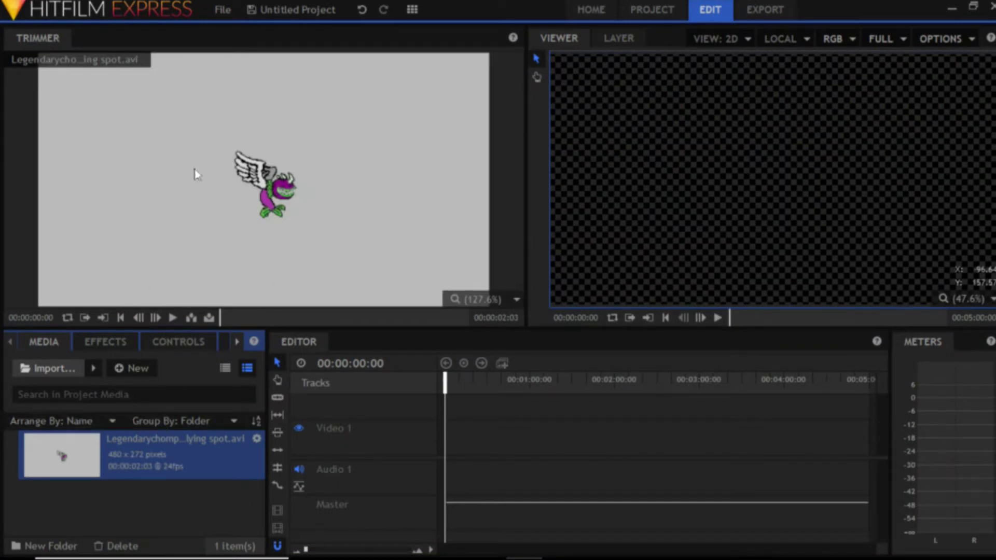
- Place the imported clip at the start of Video 1 without matching the sequence settings, and mirror and widen it in the viewer
{"action": "left_click_drag", "start_coordinate": [61, 449], "coordinate": [442, 431]}
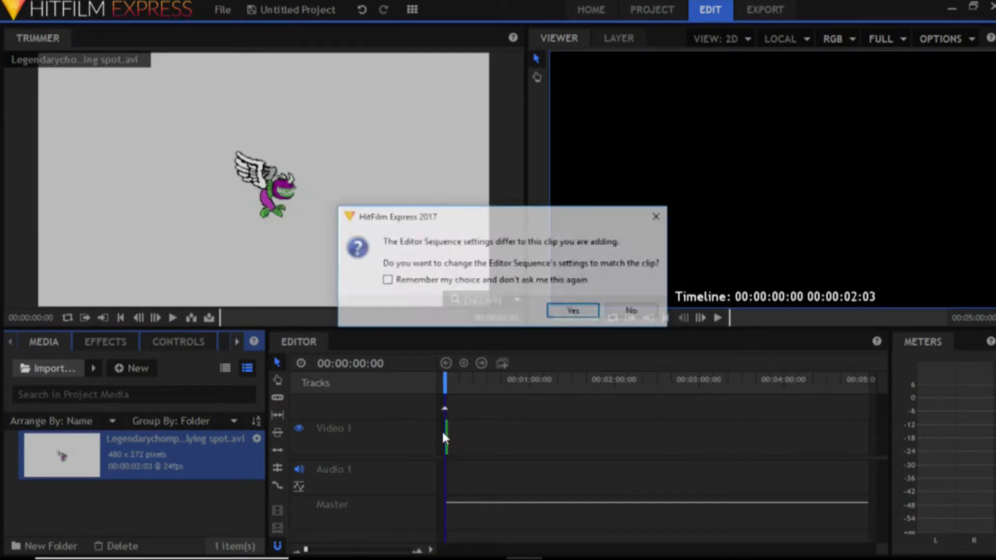
{"action": "left_click", "coordinate": [623, 314]}
{"action": "left_click", "coordinate": [624, 314]}
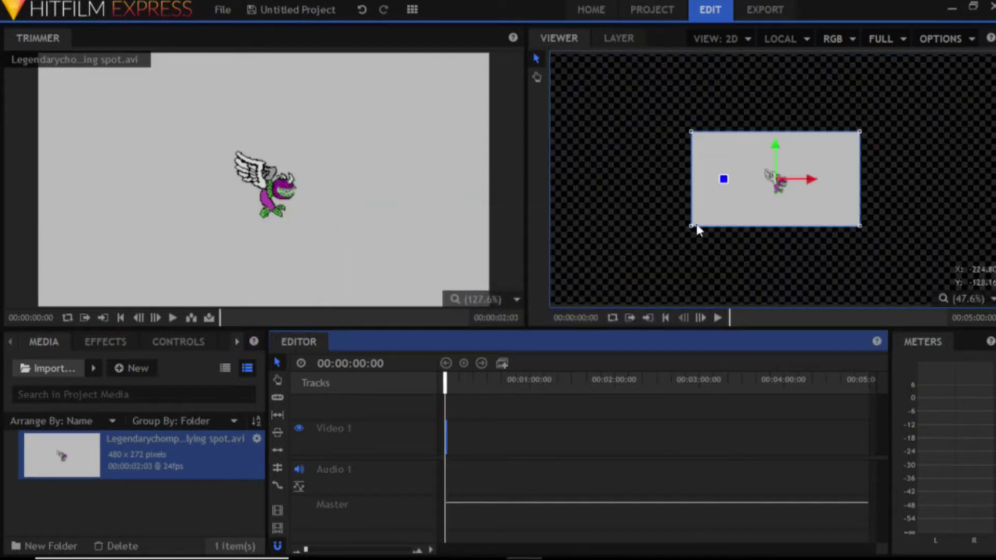
{"action": "left_click_drag", "start_coordinate": [692, 226], "coordinate": [926, 240]}
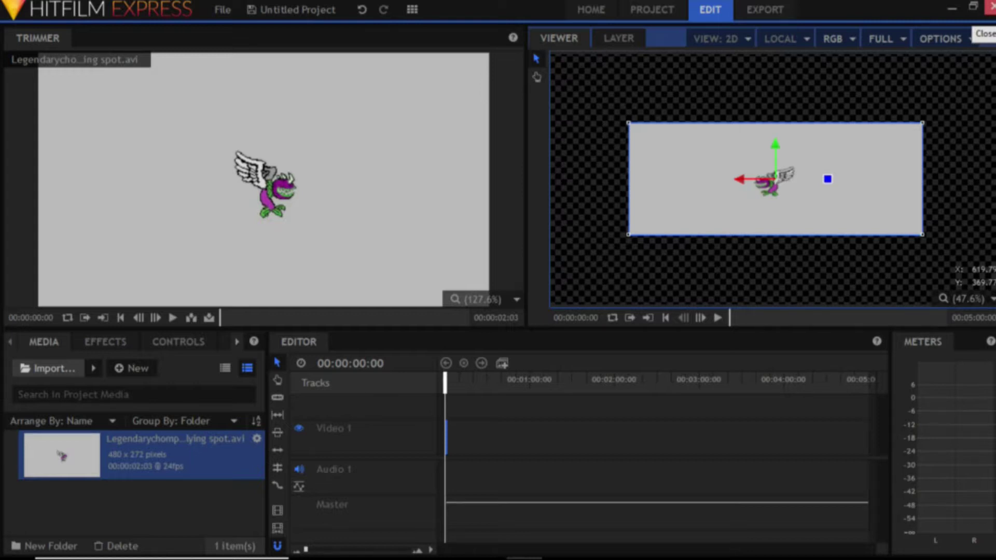
- Start another new HitFilm project, discarding the current untitled one
{"action": "left_click", "coordinate": [222, 10]}
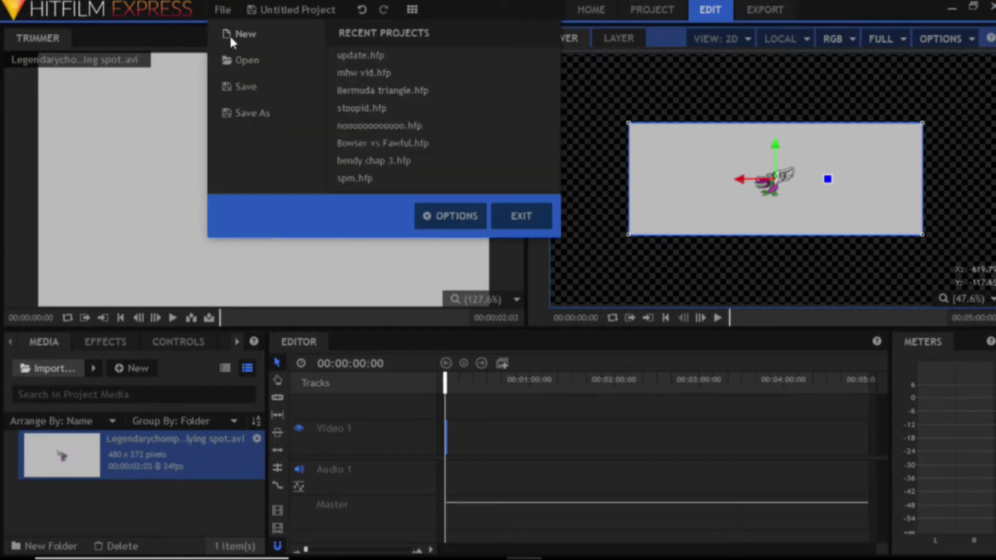
{"action": "left_click", "coordinate": [229, 33]}
{"action": "left_click", "coordinate": [517, 304]}
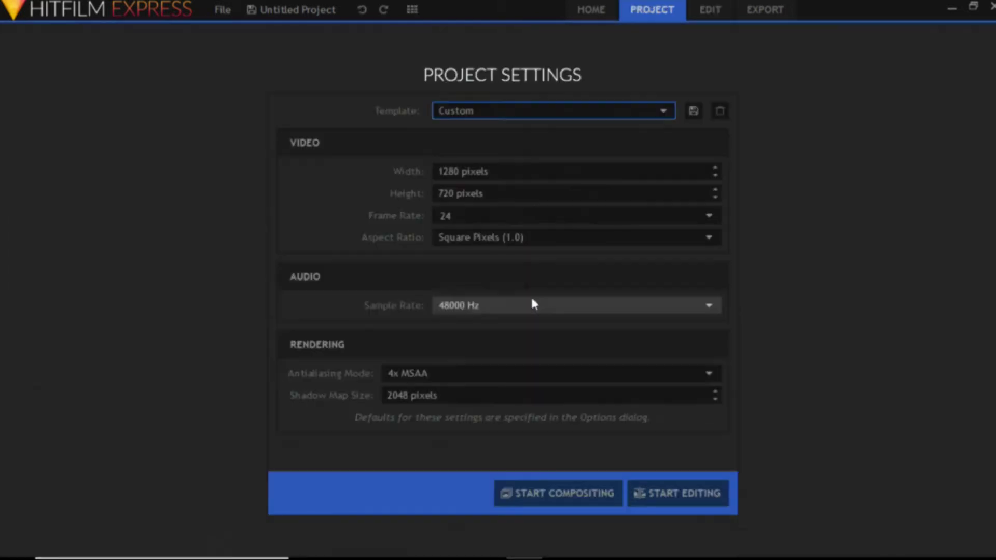
- Switch to Synfig Studio and open "Synfig hit effects.sifz" from the hit effects folder inside the Synfig "spesial effects" folder
{"action": "left_click", "coordinate": [953, 9]}
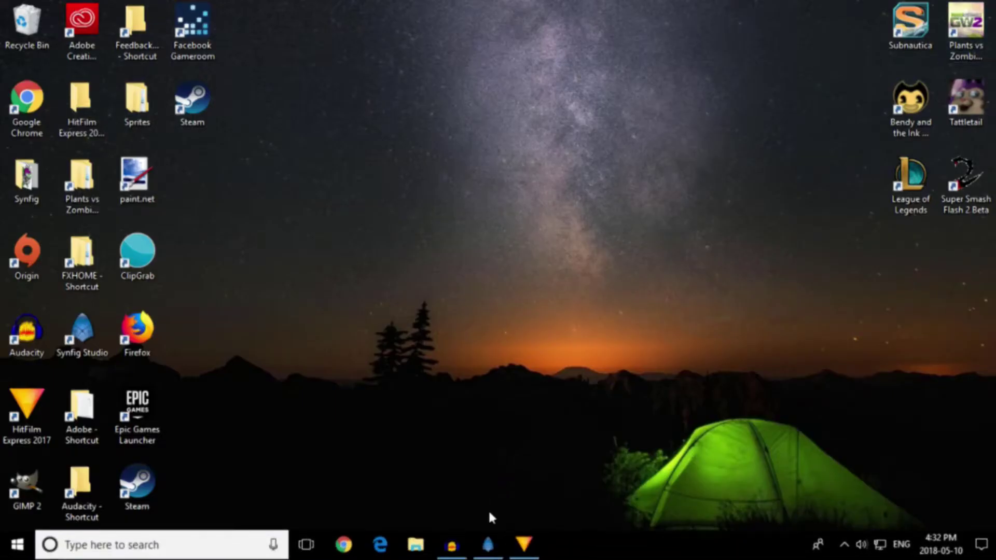
{"action": "left_click", "coordinate": [497, 540]}
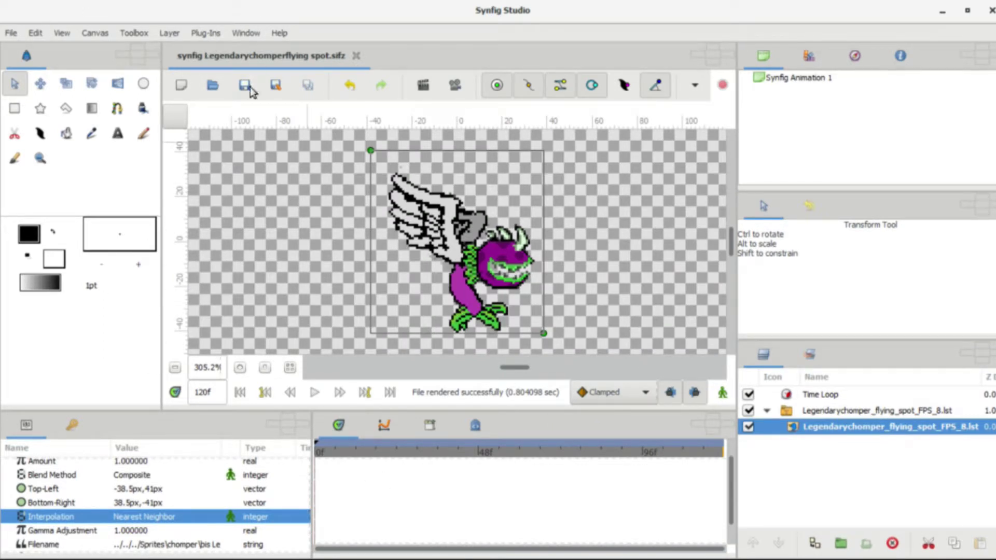
{"action": "left_click", "coordinate": [11, 34]}
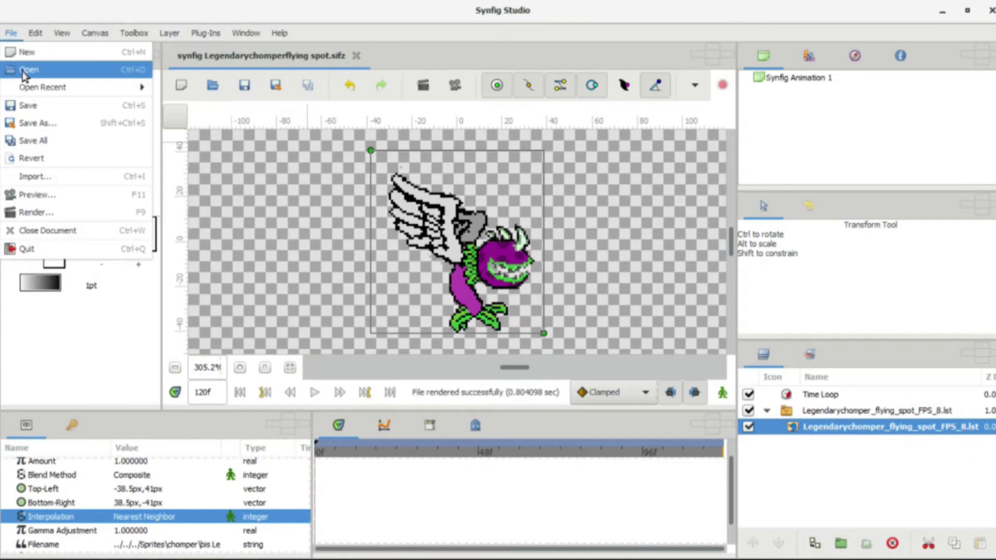
{"action": "left_click", "coordinate": [37, 77]}
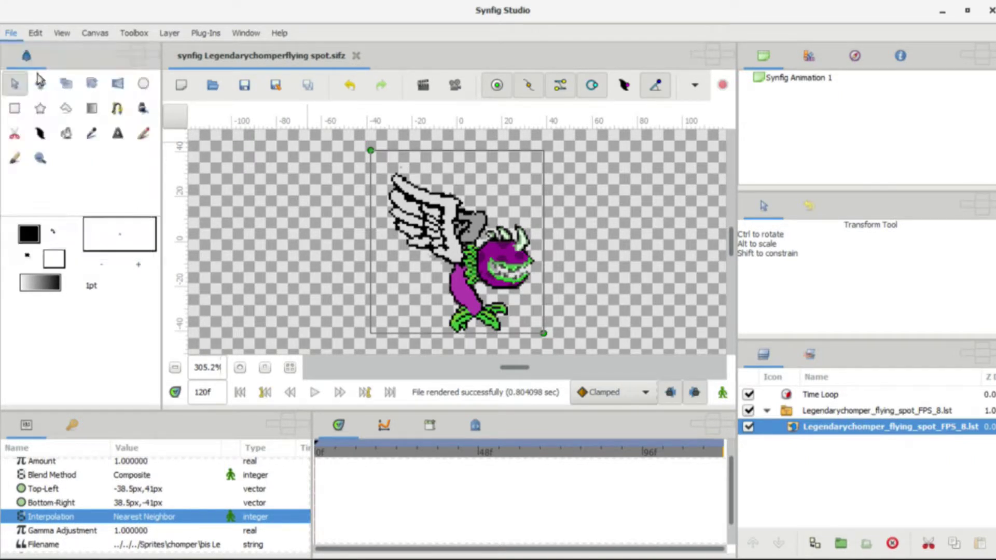
{"action": "left_click", "coordinate": [491, 78]}
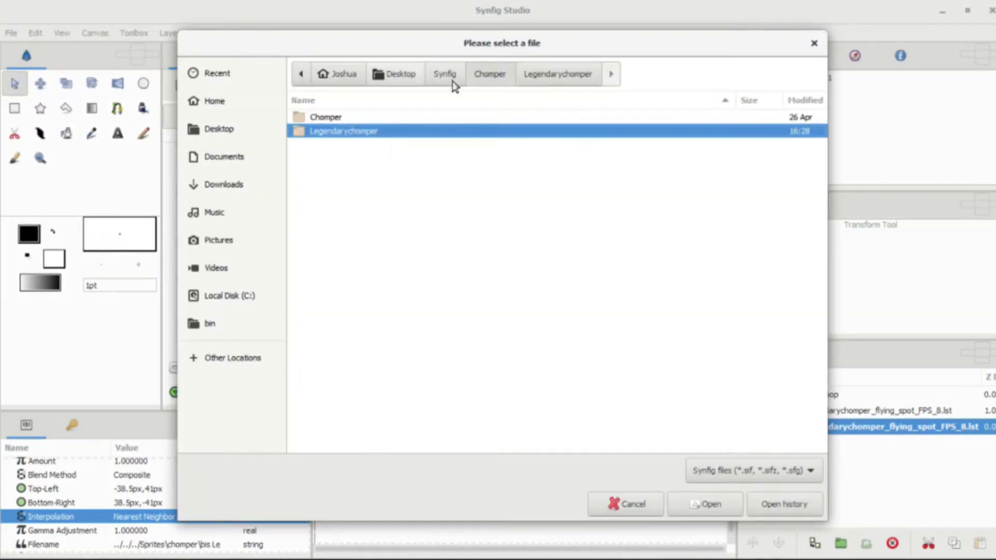
{"action": "left_click", "coordinate": [447, 77]}
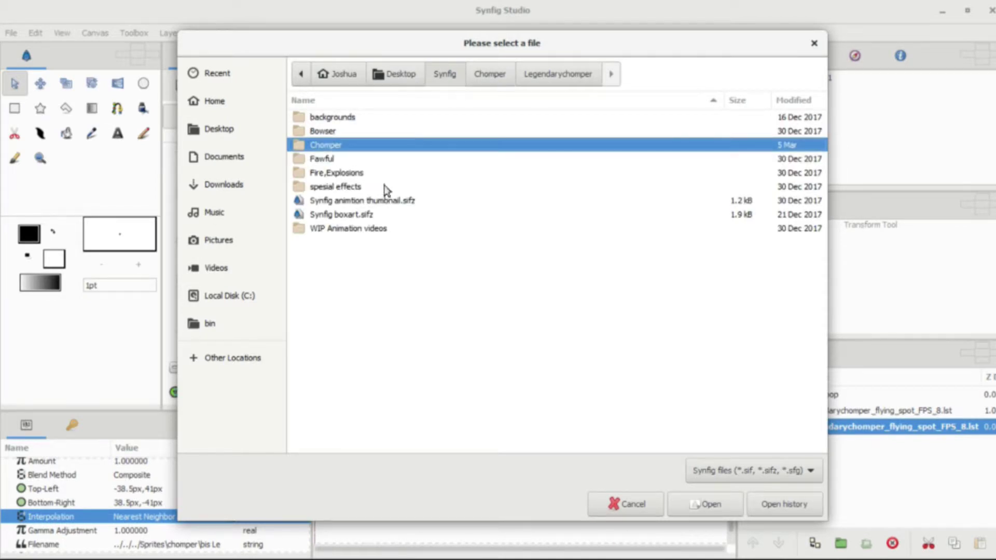
{"action": "double_click", "coordinate": [352, 187]}
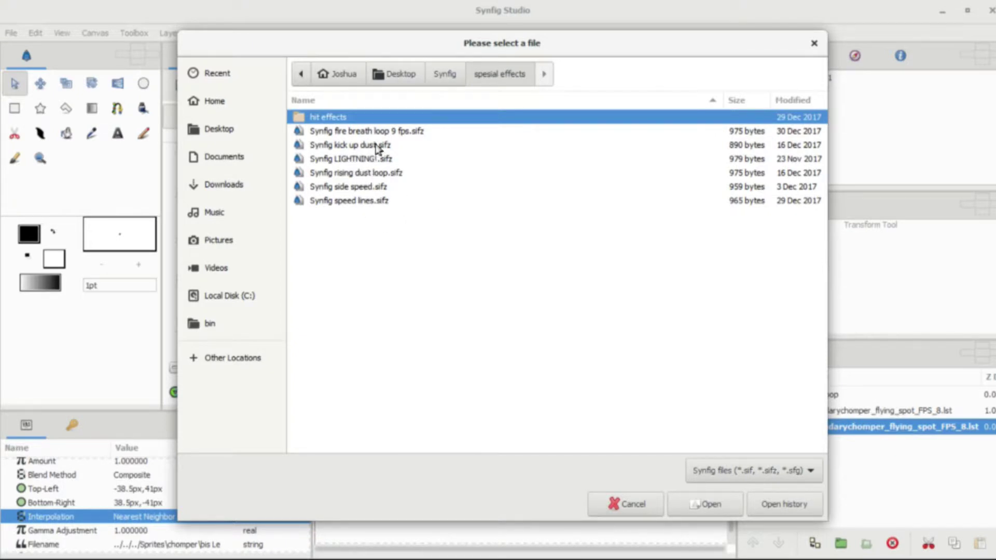
{"action": "double_click", "coordinate": [334, 118]}
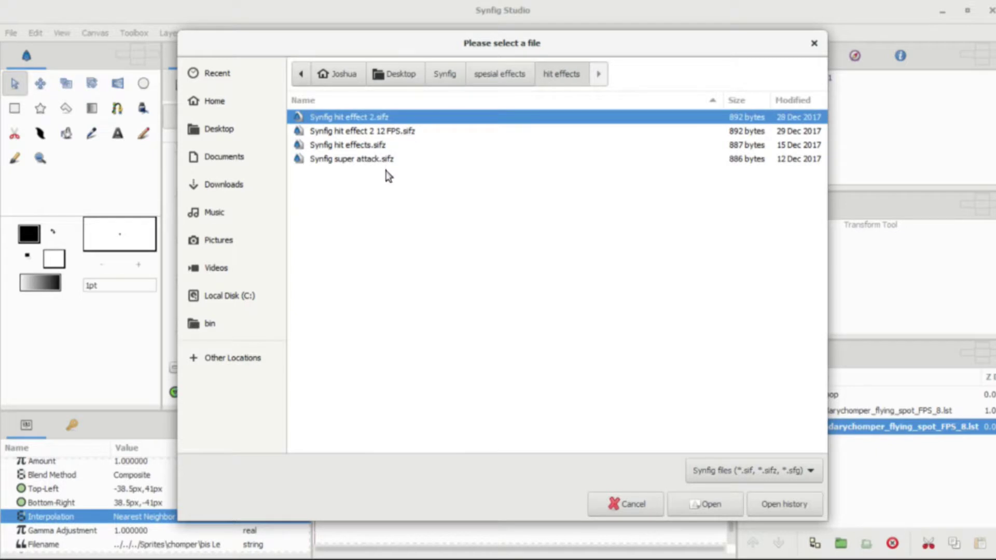
{"action": "double_click", "coordinate": [367, 145]}
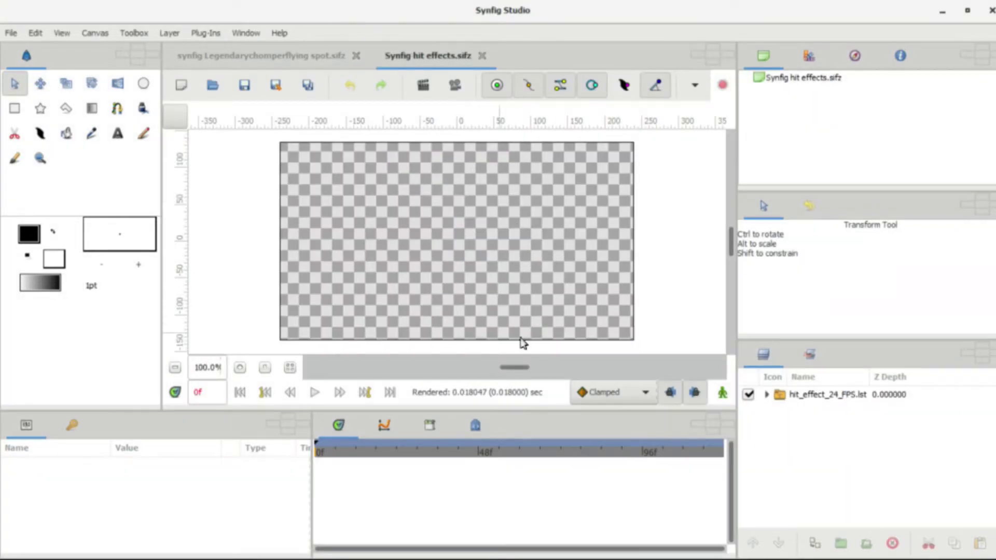
- Preview the hit effects animation, check the hit_effect_24_FPS.lst group's contents, rewind to frame 0 and close the file
{"action": "left_click", "coordinate": [315, 393]}
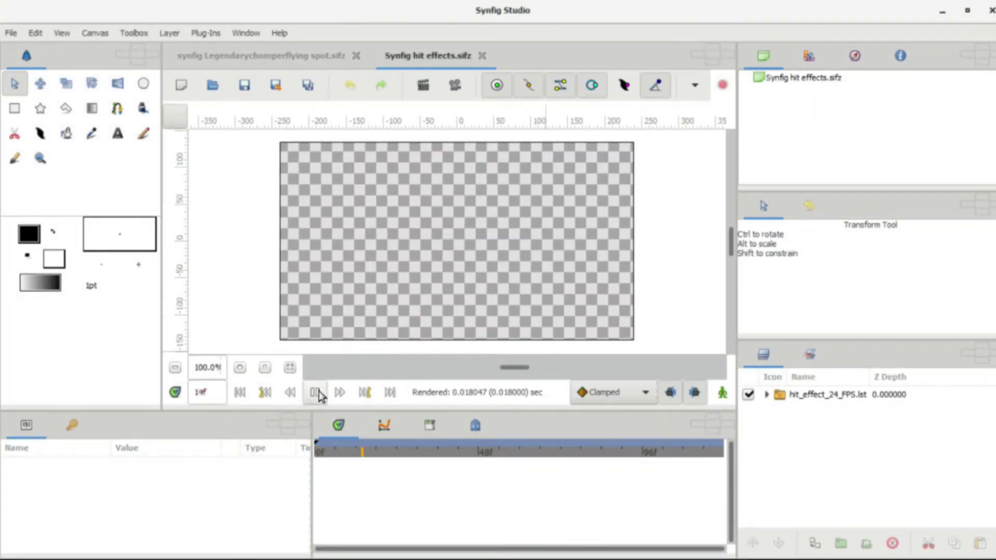
{"action": "left_click", "coordinate": [317, 393]}
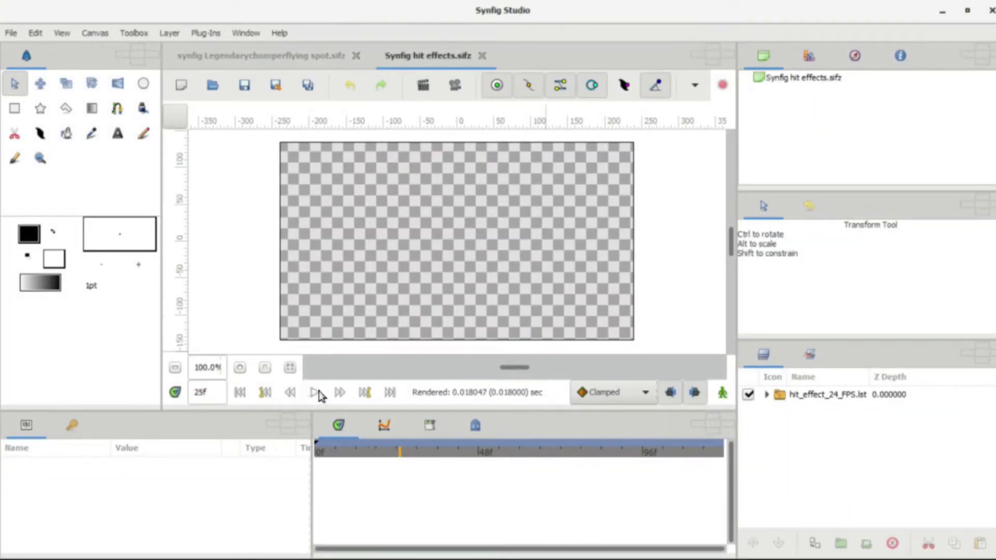
{"action": "left_click", "coordinate": [767, 394]}
{"action": "left_click", "coordinate": [771, 409]}
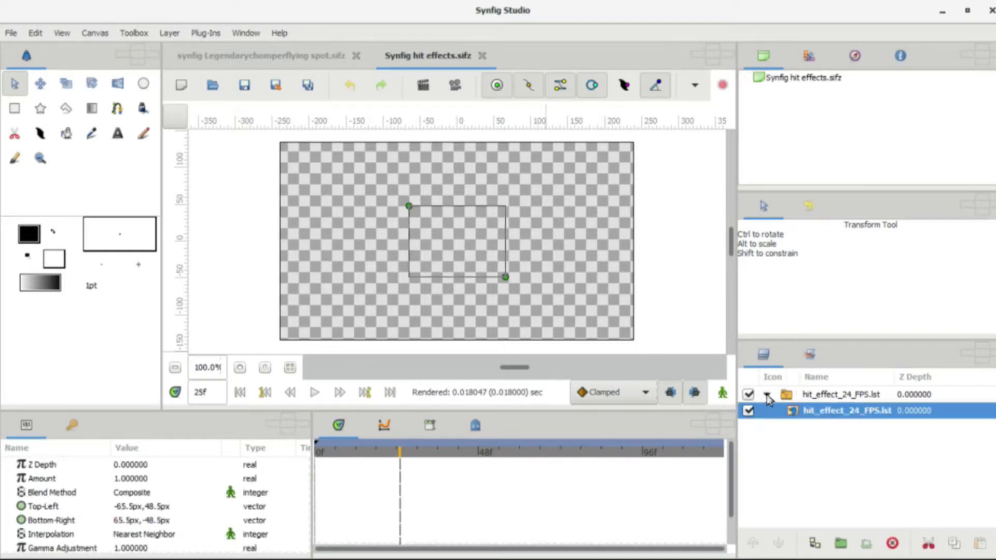
{"action": "left_click", "coordinate": [768, 397]}
{"action": "left_click_drag", "start_coordinate": [366, 462], "coordinate": [313, 458]}
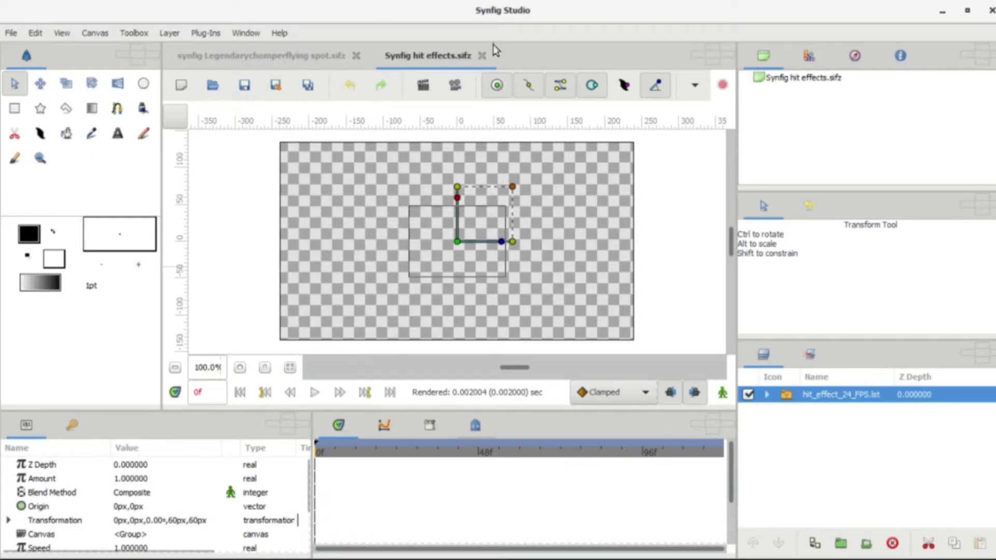
{"action": "left_click", "coordinate": [482, 55]}
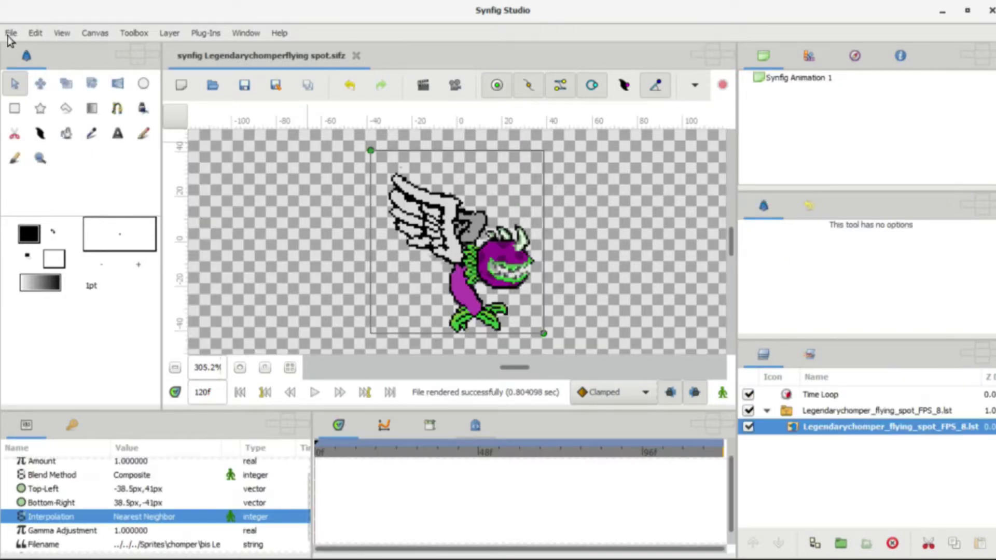
- Open "Synfig hit effect 2.sifz" from the hit effects folder inside "spesial effects"
{"action": "left_click", "coordinate": [11, 33]}
{"action": "left_click", "coordinate": [29, 69]}
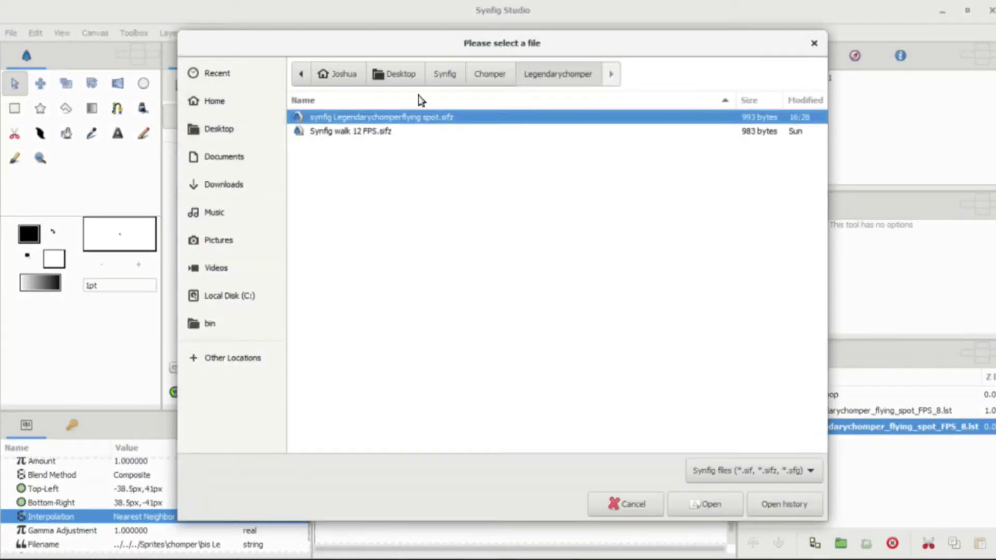
{"action": "left_click", "coordinate": [444, 77]}
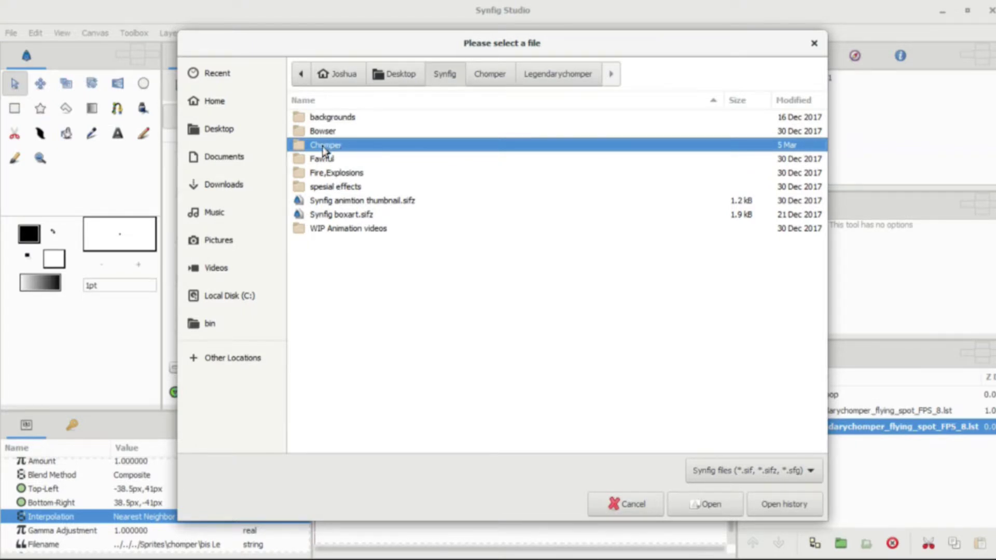
{"action": "double_click", "coordinate": [343, 187]}
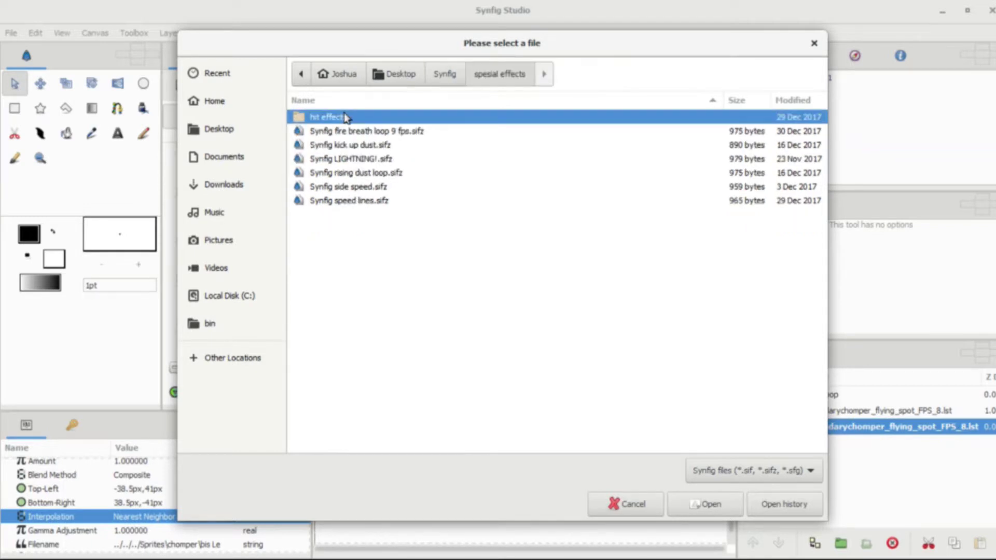
{"action": "double_click", "coordinate": [346, 117]}
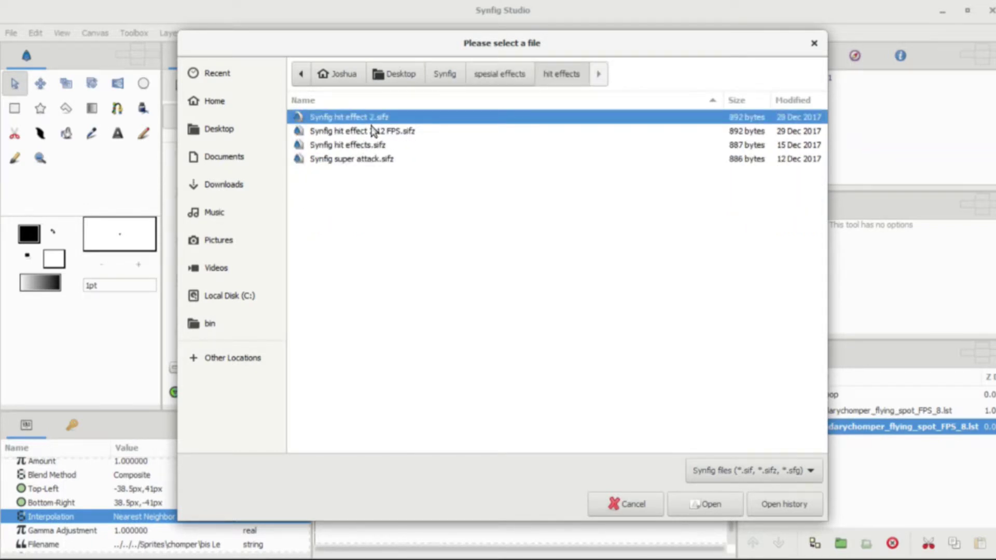
{"action": "double_click", "coordinate": [357, 119]}
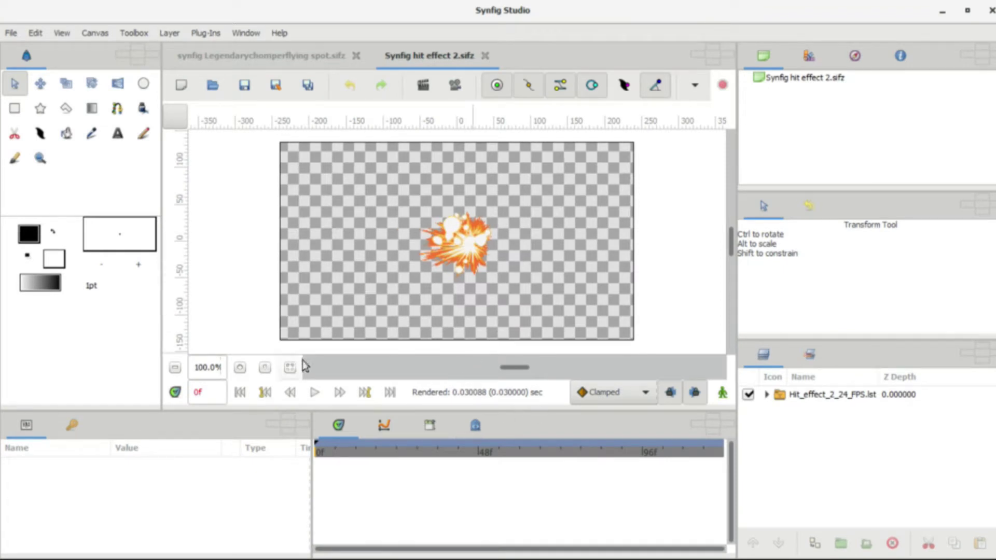
- Play back the hit effect 2 explosion animation, stop it and return to frame 0
{"action": "left_click", "coordinate": [315, 393]}
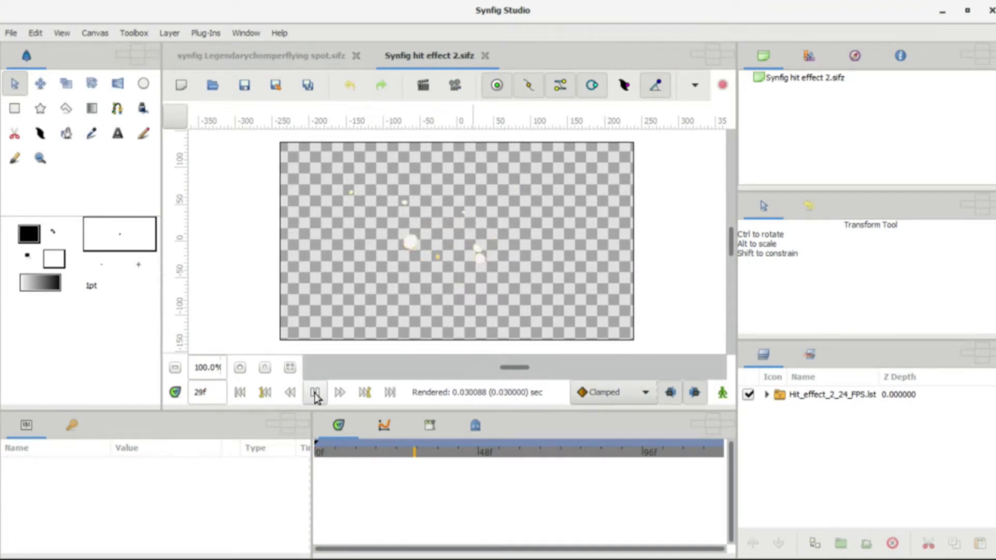
{"action": "left_click", "coordinate": [316, 393]}
{"action": "left_click_drag", "start_coordinate": [371, 454], "coordinate": [315, 454]}
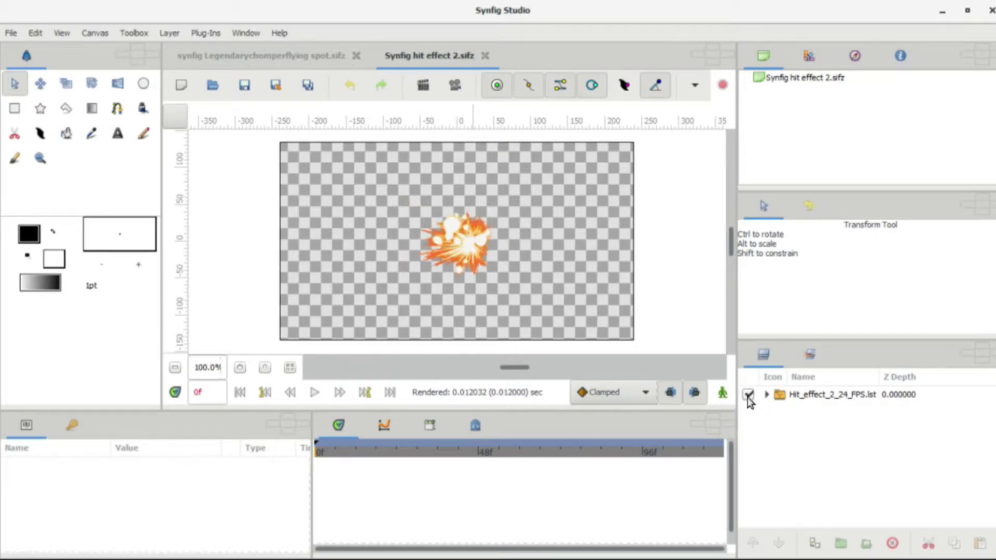
- Render the hit effect 2 animation
{"action": "left_click", "coordinate": [11, 32]}
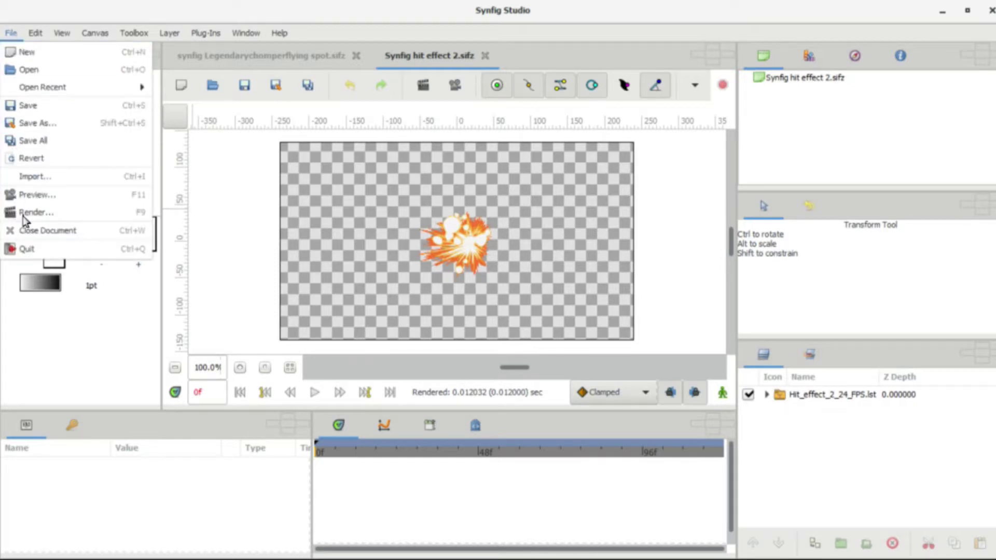
{"action": "left_click", "coordinate": [22, 213]}
{"action": "left_click", "coordinate": [677, 484]}
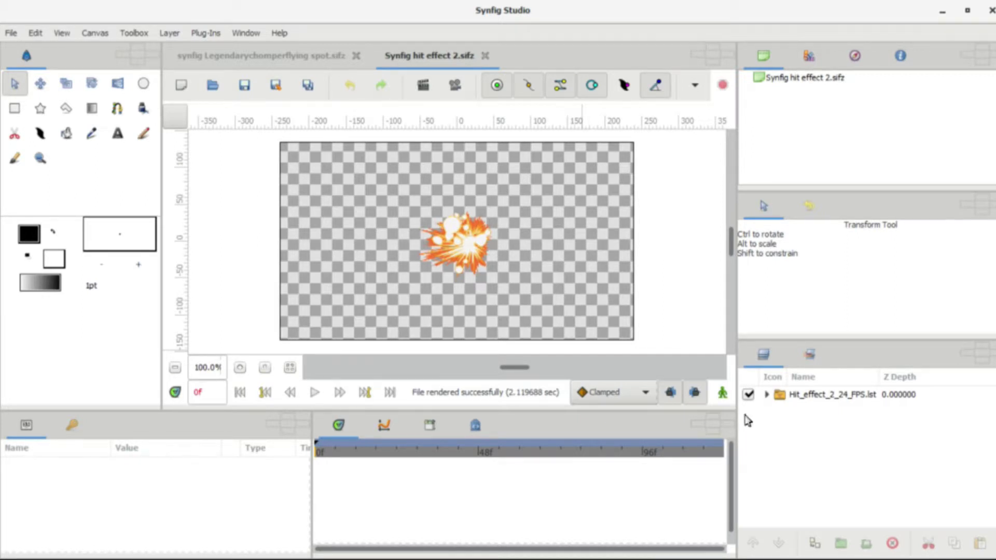
- Enter "Synfig hit effect 2 picture.png" as the output file name in the render settings and cancel the render
{"action": "left_click", "coordinate": [849, 399]}
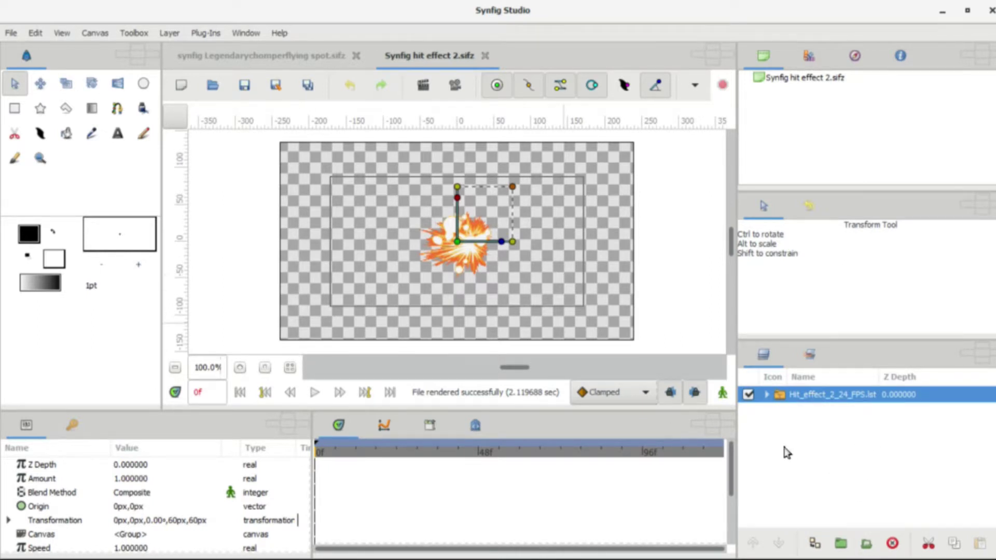
{"action": "left_click", "coordinate": [8, 34]}
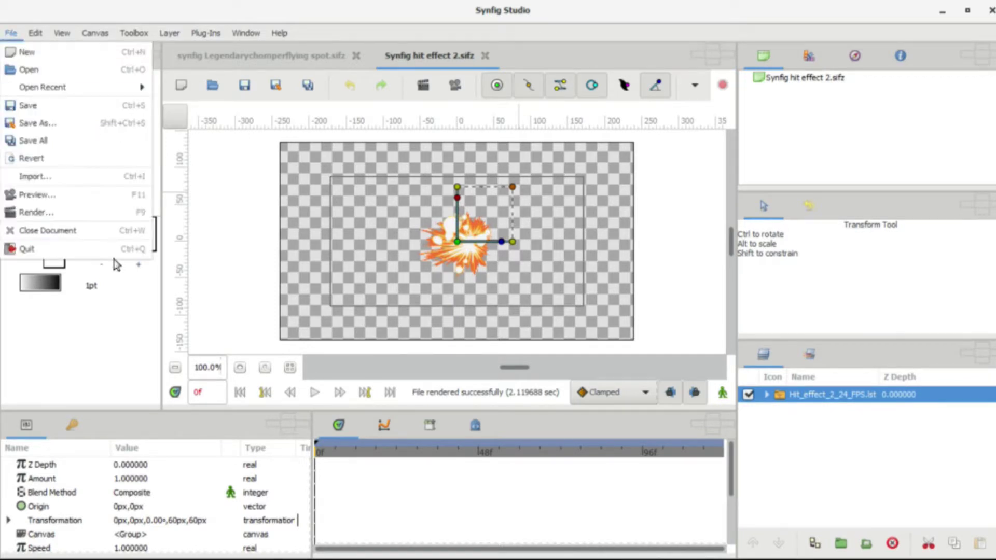
{"action": "left_click", "coordinate": [61, 218]}
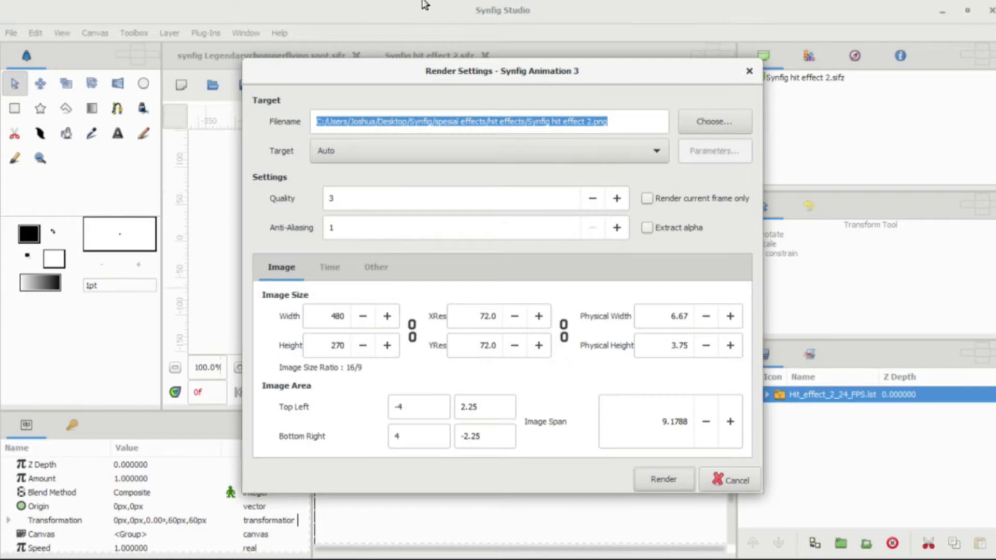
{"action": "left_click", "coordinate": [619, 119]}
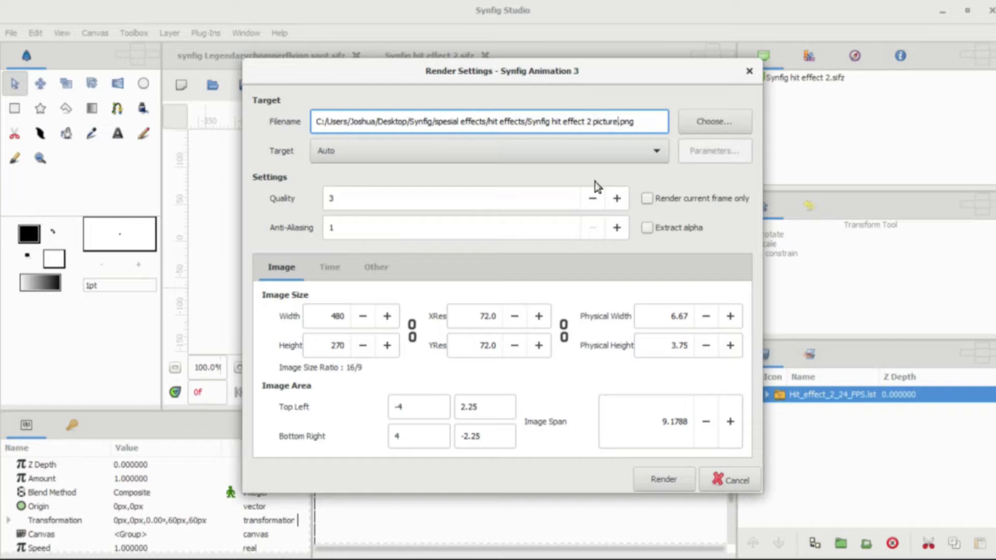
{"action": "left_click", "coordinate": [723, 489]}
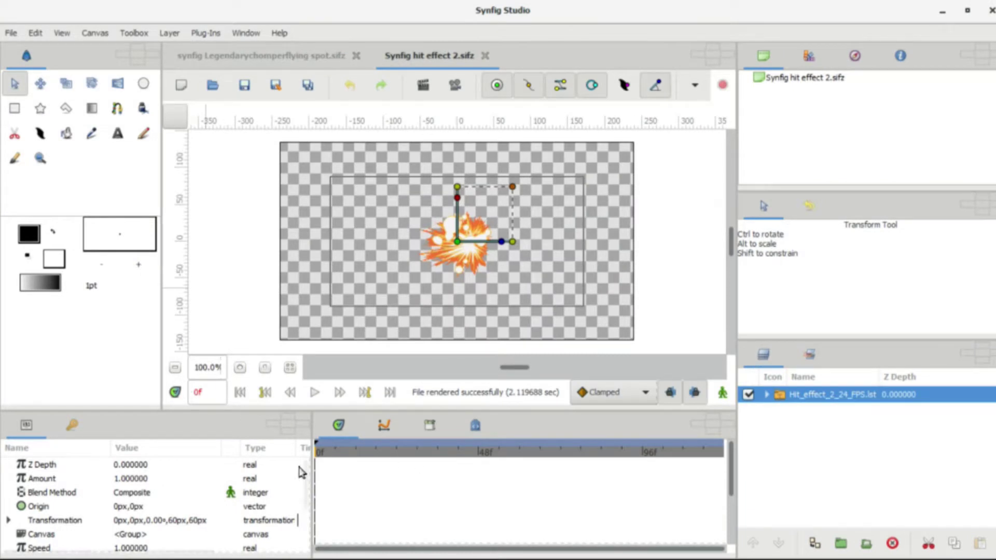
- Step backward and forward through the opening frames of the hit effect 2 animation to examine each image of the explosion
{"action": "left_click", "coordinate": [332, 454]}
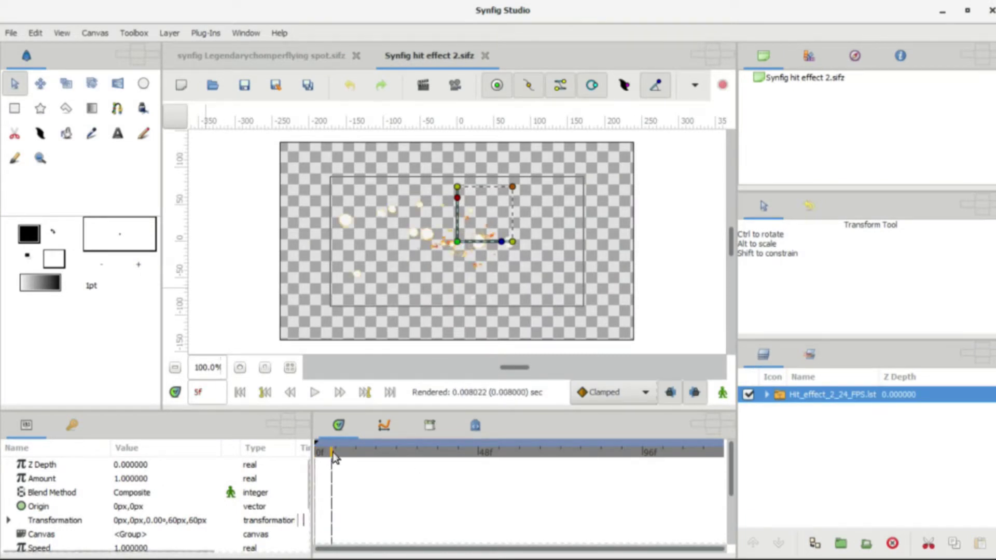
{"action": "left_click", "coordinate": [290, 393]}
{"action": "left_click", "coordinate": [290, 393]}
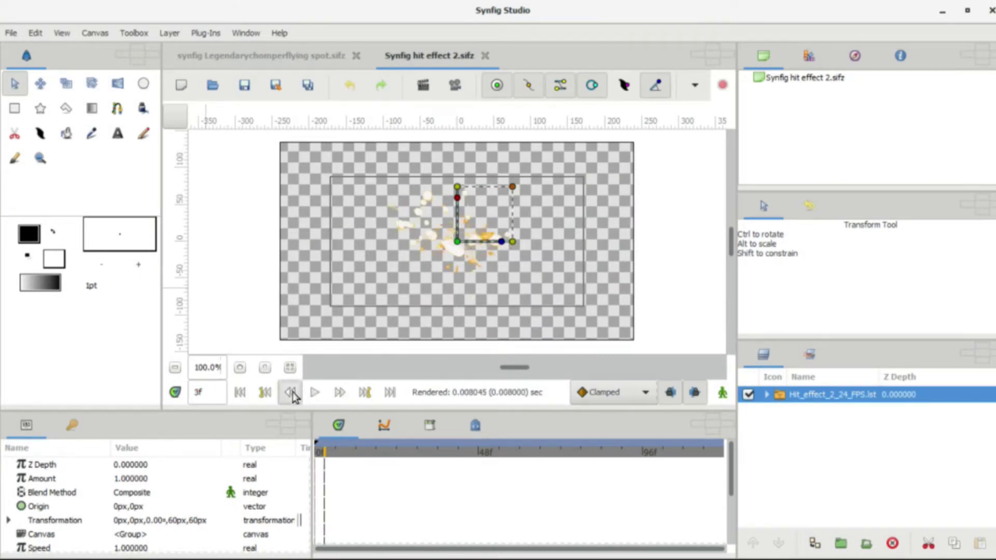
{"action": "left_click", "coordinate": [291, 393]}
{"action": "left_click", "coordinate": [291, 393]}
{"action": "left_click", "coordinate": [290, 393]}
{"action": "left_click", "coordinate": [339, 393]}
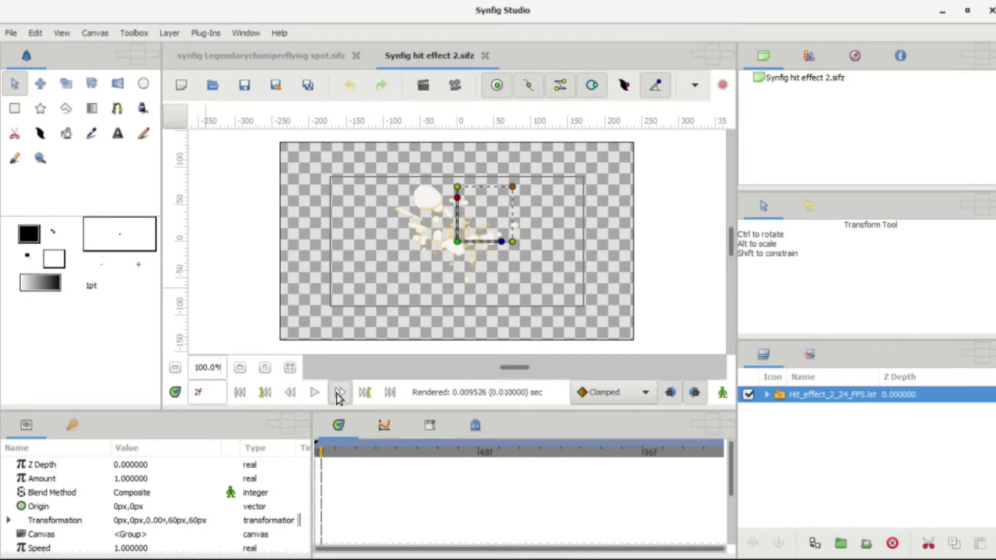
{"action": "left_click", "coordinate": [340, 393]}
{"action": "left_click", "coordinate": [339, 393]}
{"action": "left_click", "coordinate": [339, 393]}
{"action": "left_click", "coordinate": [339, 393]}
{"action": "left_click", "coordinate": [339, 393]}
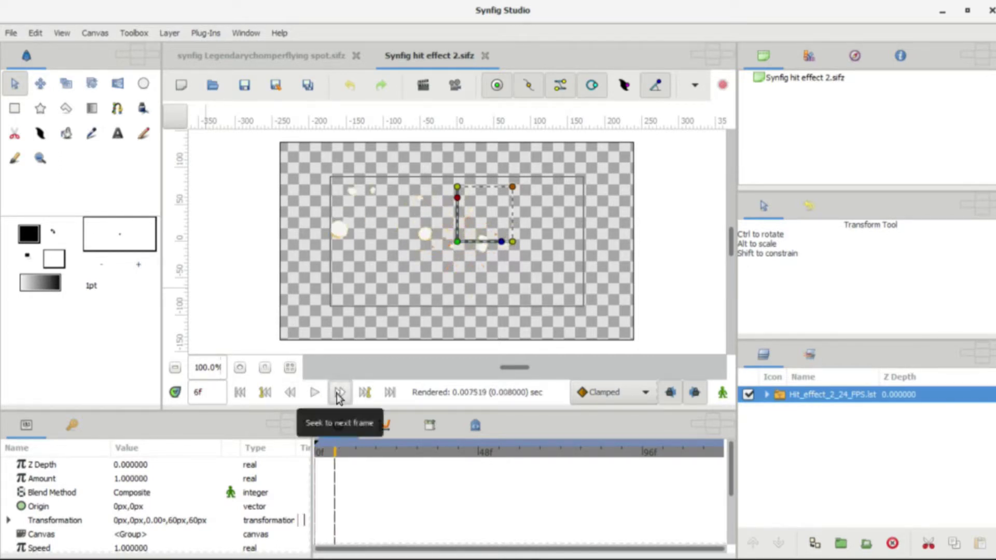
{"action": "left_click", "coordinate": [339, 393]}
{"action": "left_click", "coordinate": [339, 393]}
{"action": "left_click", "coordinate": [340, 392]}
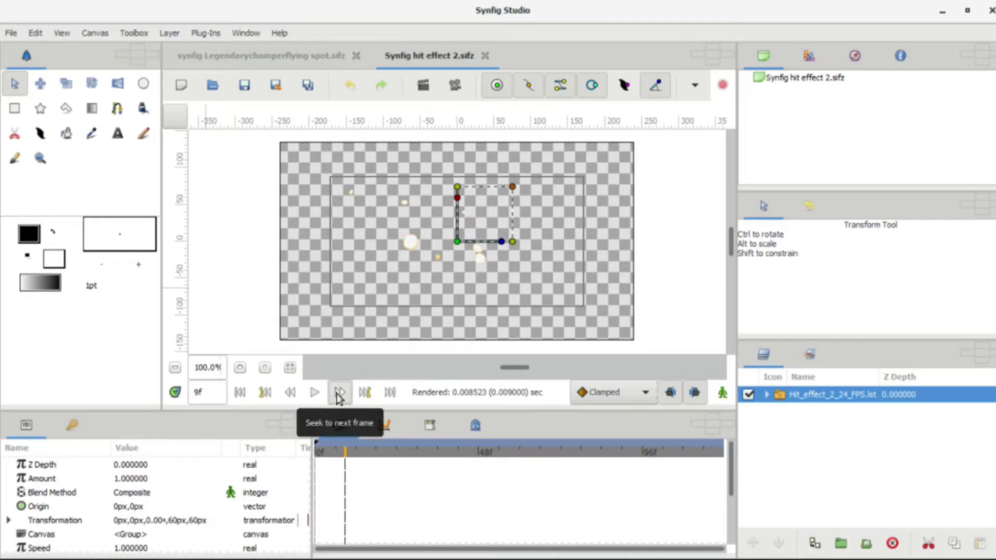
{"action": "left_click", "coordinate": [339, 393]}
{"action": "left_click", "coordinate": [291, 393]}
{"action": "left_click", "coordinate": [291, 393]}
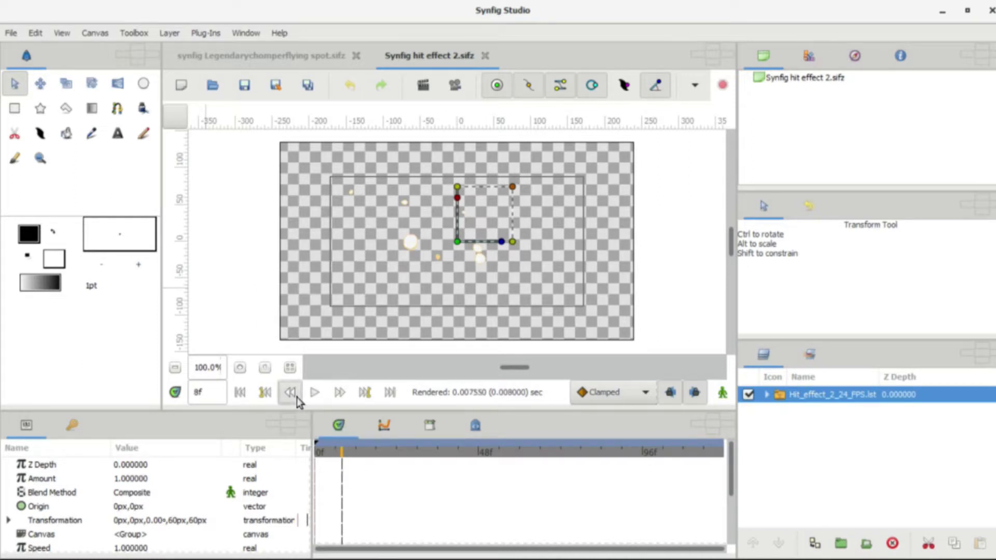
{"action": "left_click", "coordinate": [290, 393]}
{"action": "left_click", "coordinate": [290, 393]}
{"action": "left_click", "coordinate": [344, 395]}
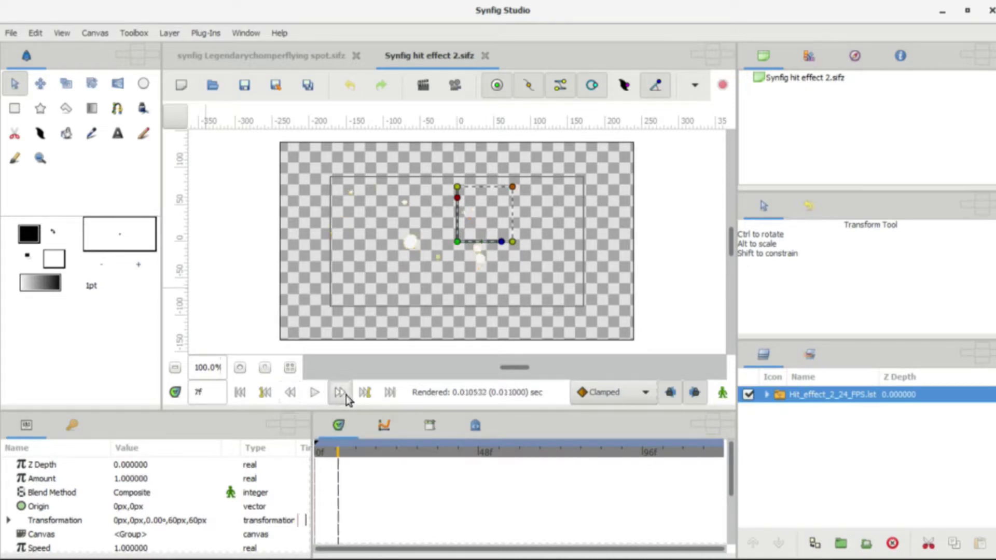
- Step back and forth around frame 7 of the hit effect 2 animation to check where the explosion ends
{"action": "left_click", "coordinate": [344, 395]}
{"action": "left_click", "coordinate": [291, 396]}
{"action": "left_click", "coordinate": [290, 397]}
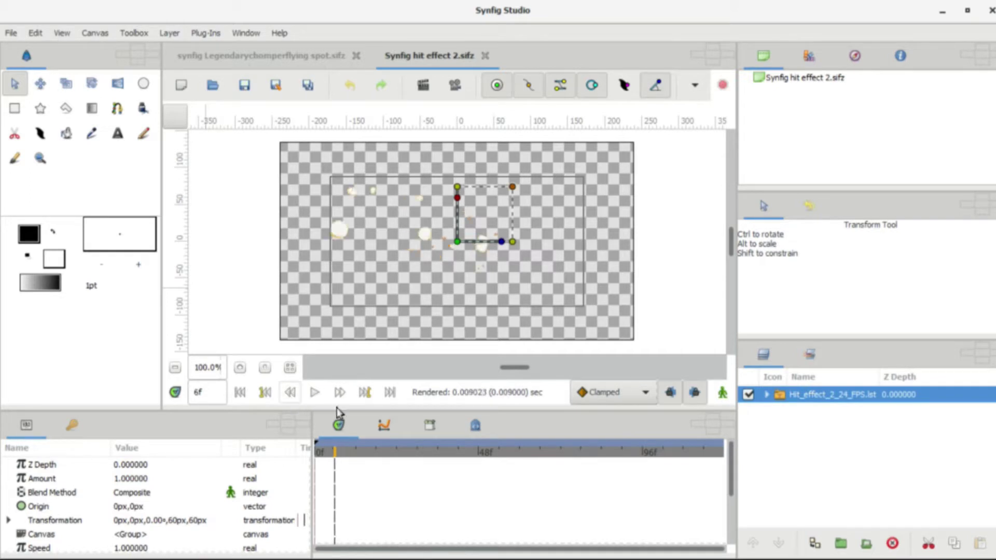
{"action": "left_click", "coordinate": [339, 398]}
- Open the render settings and shorten the output file name to "hit effect 2 picture.png", leaving the target on Auto
{"action": "left_click", "coordinate": [24, 34]}
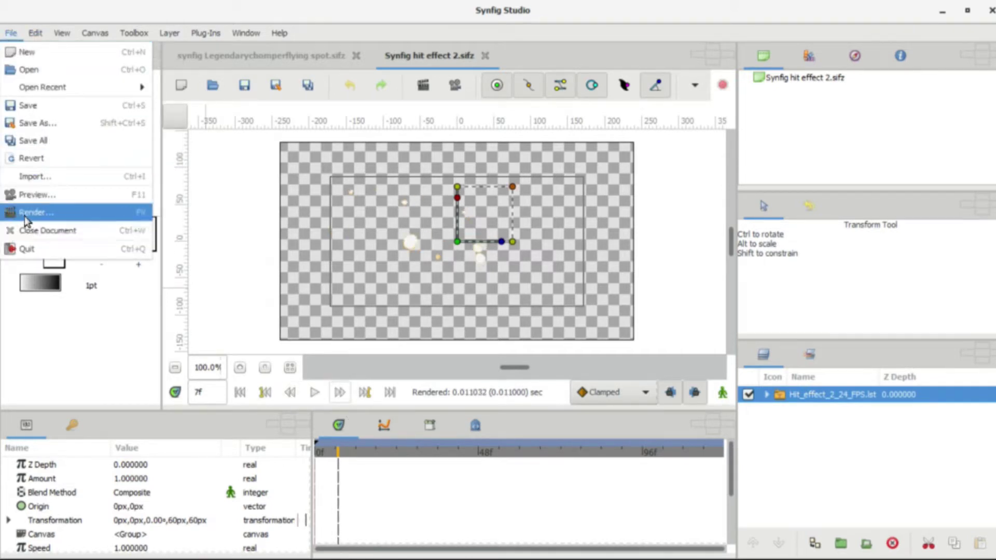
{"action": "left_click", "coordinate": [15, 213]}
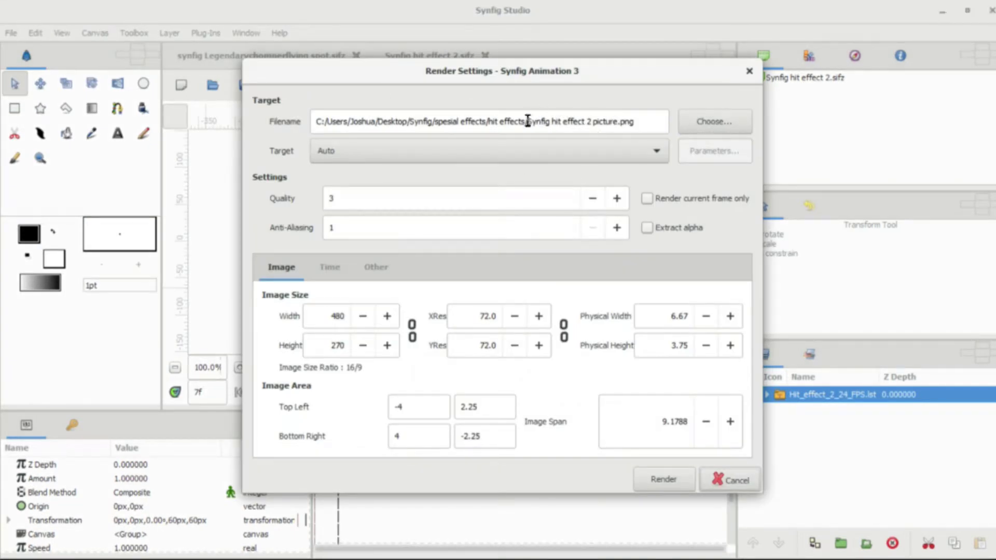
{"action": "left_click_drag", "start_coordinate": [528, 121], "coordinate": [239, 122]}
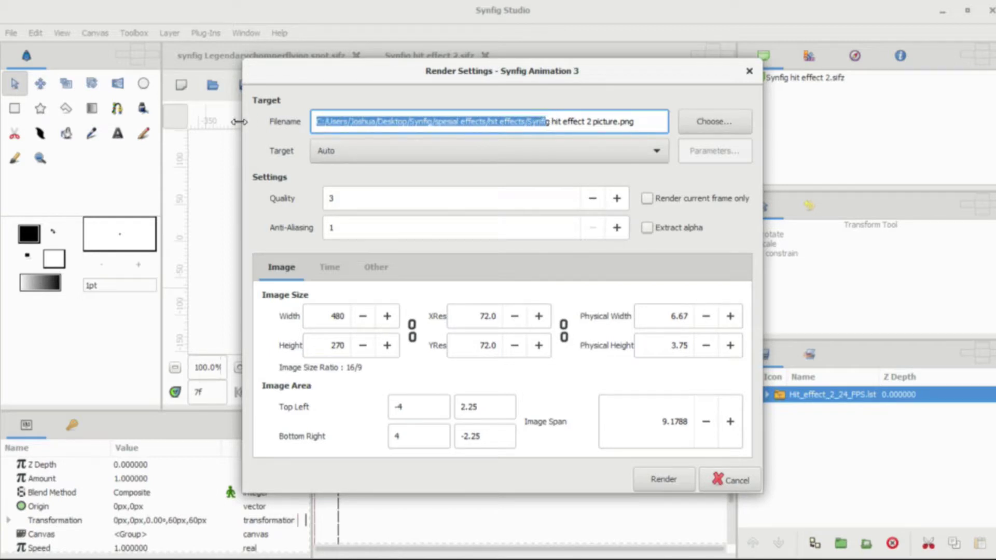
{"action": "key", "text": "BackSpace"}
{"action": "key", "text": "Delete"}
{"action": "key", "text": "Delete"}
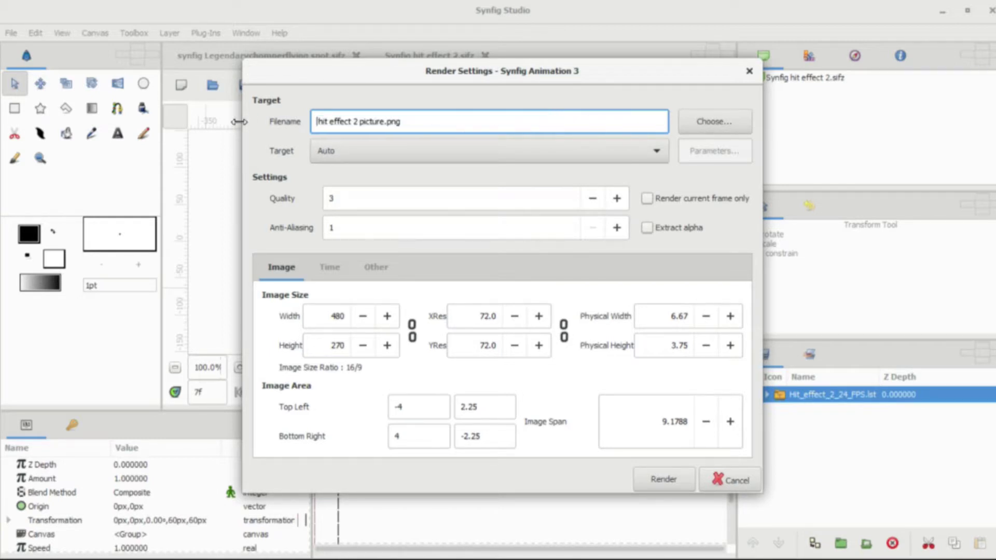
{"action": "left_click", "coordinate": [412, 161]}
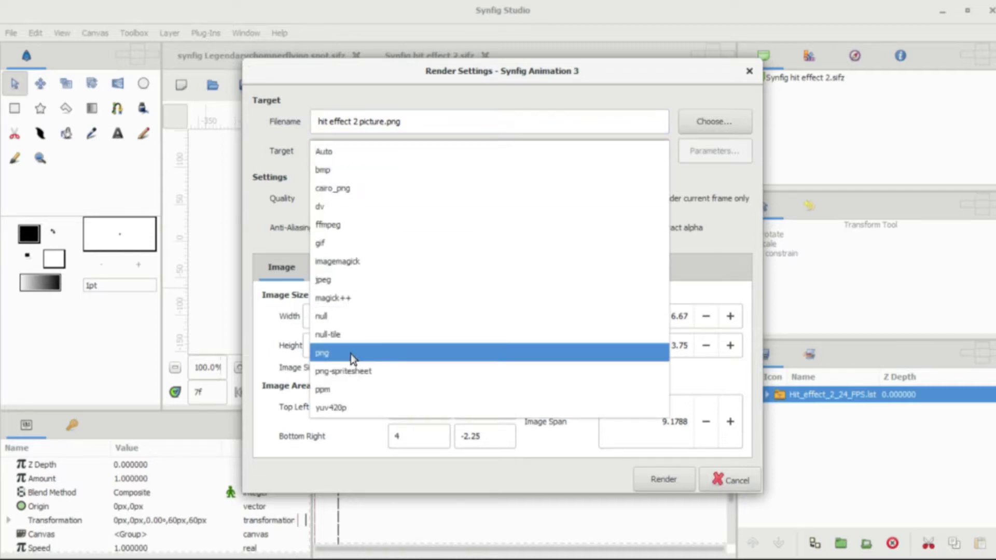
{"action": "left_click", "coordinate": [269, 171]}
- Choose the Synfig folder on the Desktop as the save location for the rendered picture
{"action": "left_click", "coordinate": [713, 125]}
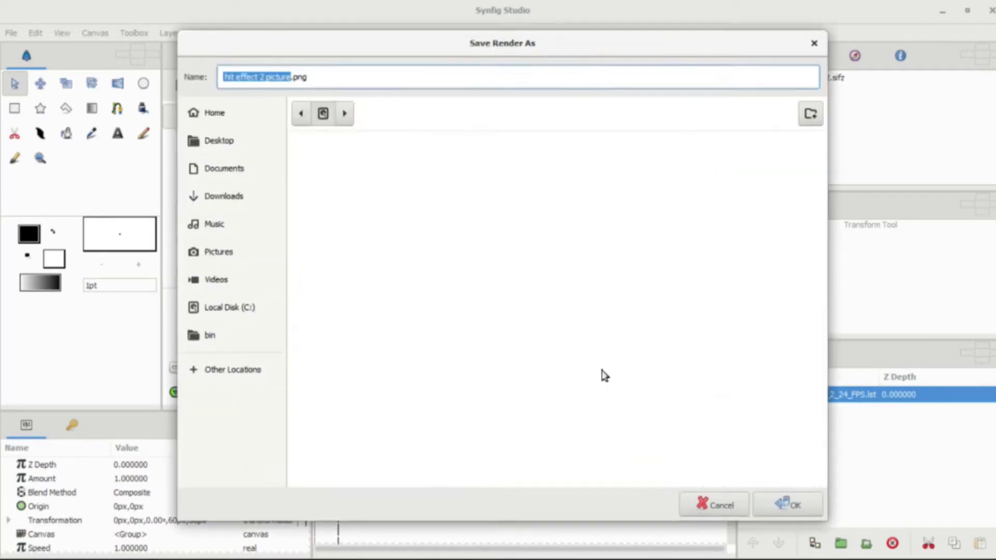
{"action": "left_click", "coordinate": [202, 148]}
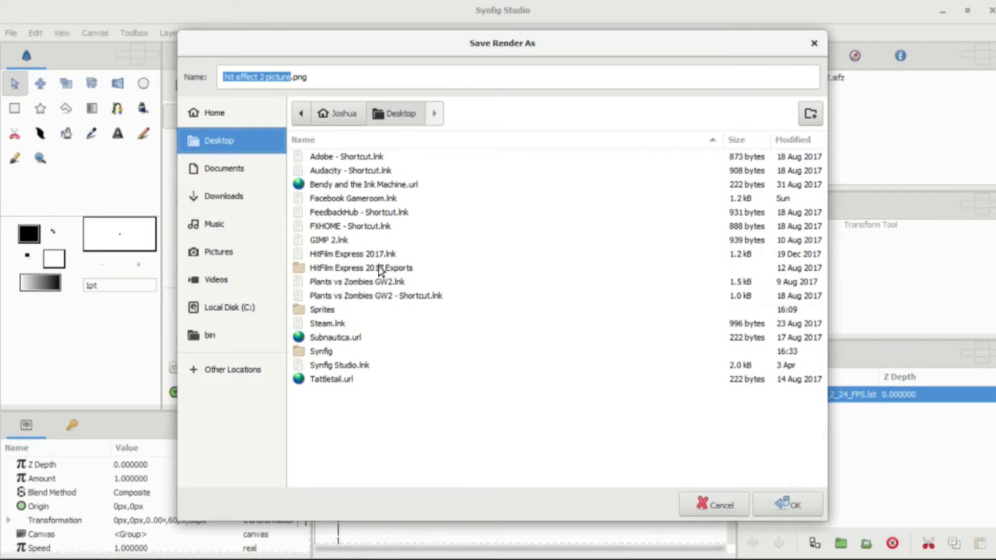
{"action": "double_click", "coordinate": [332, 352]}
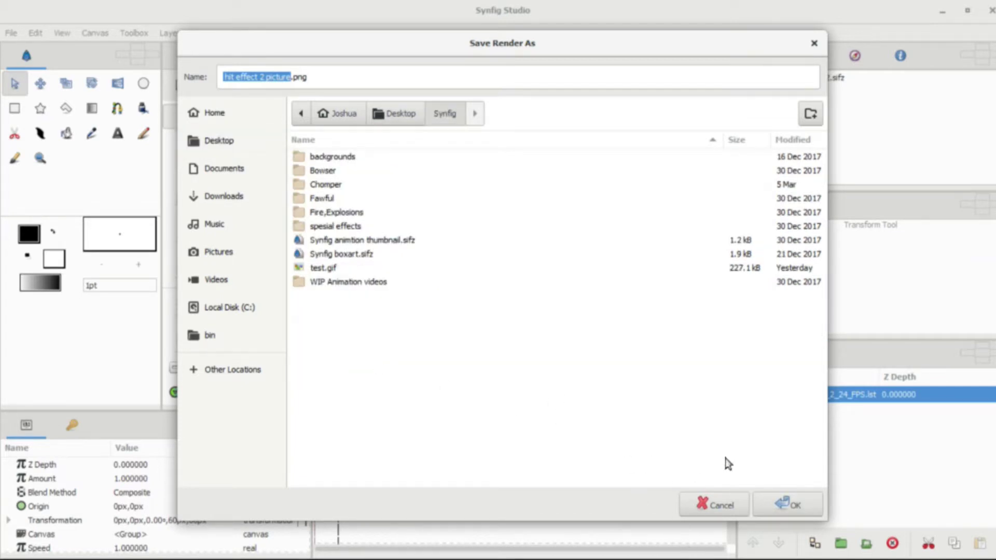
{"action": "left_click", "coordinate": [794, 505]}
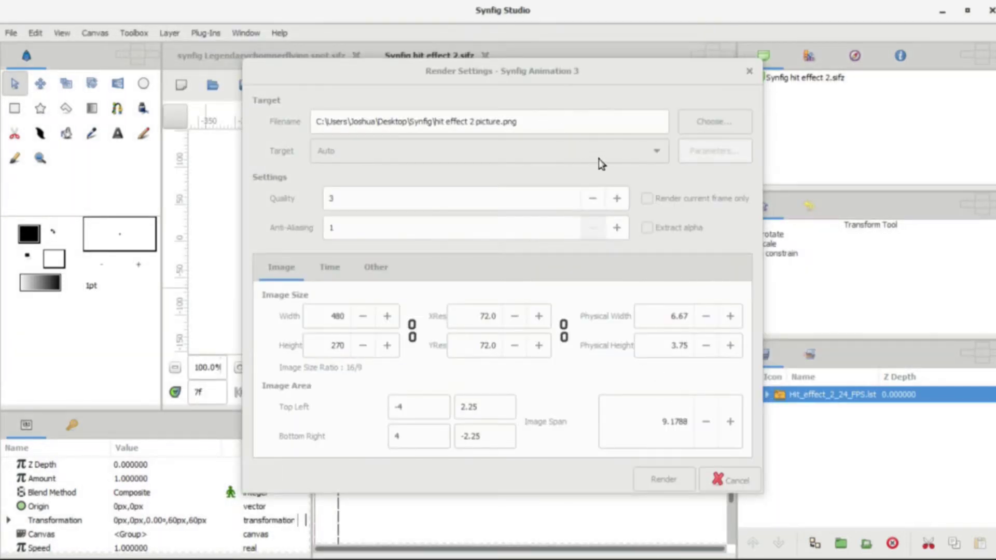
- Set the render's end time to 6f with a 7f duration and render the PNG image sequence
{"action": "left_click", "coordinate": [332, 268]}
{"action": "left_click", "coordinate": [550, 373]}
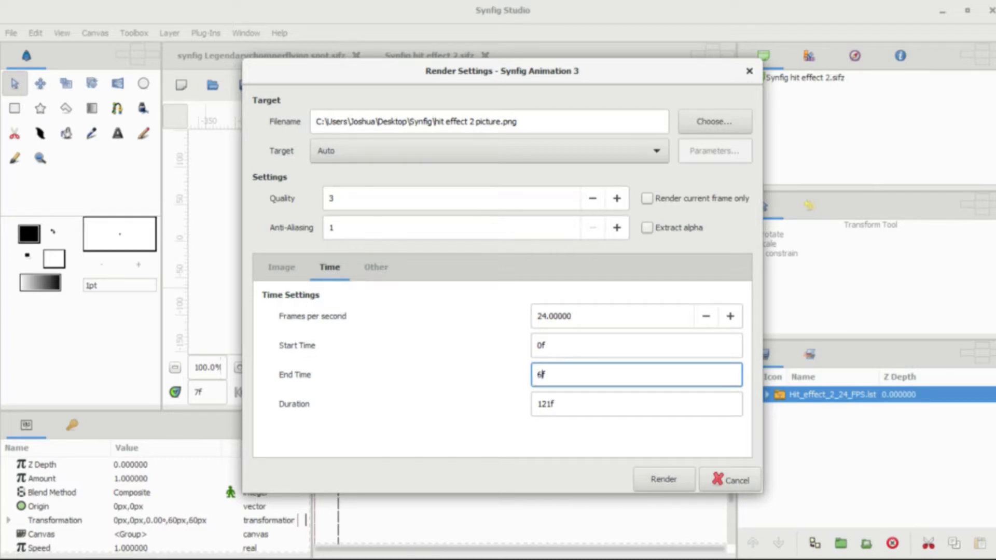
{"action": "left_click", "coordinate": [594, 403]}
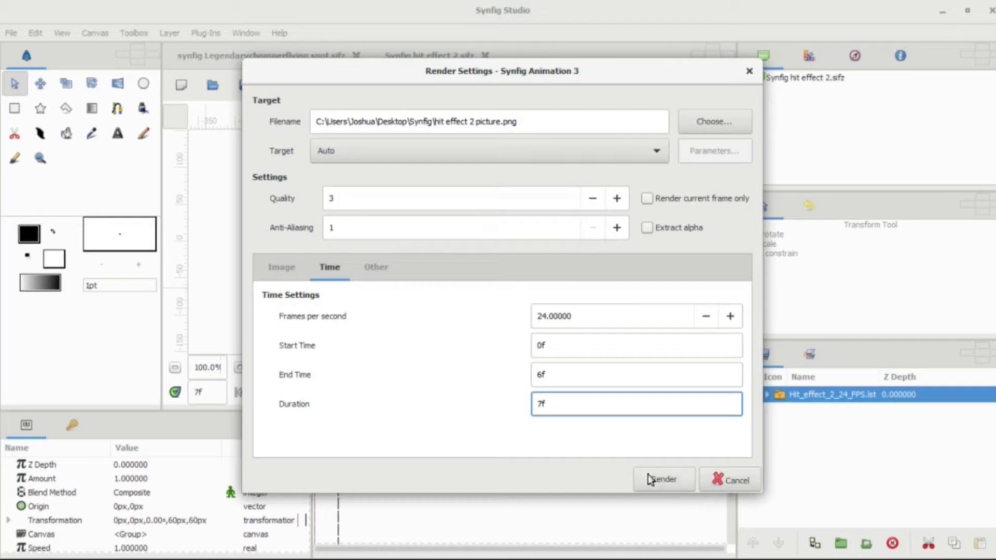
{"action": "left_click", "coordinate": [660, 481]}
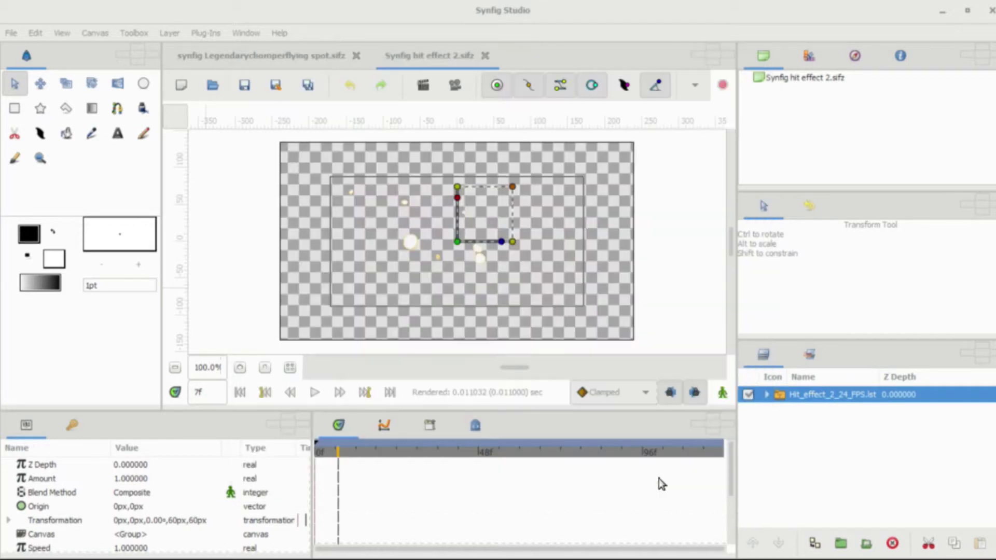
- Minimize Synfig Studio and open the Desktop's Synfig folder in File Explorer
{"action": "left_click", "coordinate": [946, 12]}
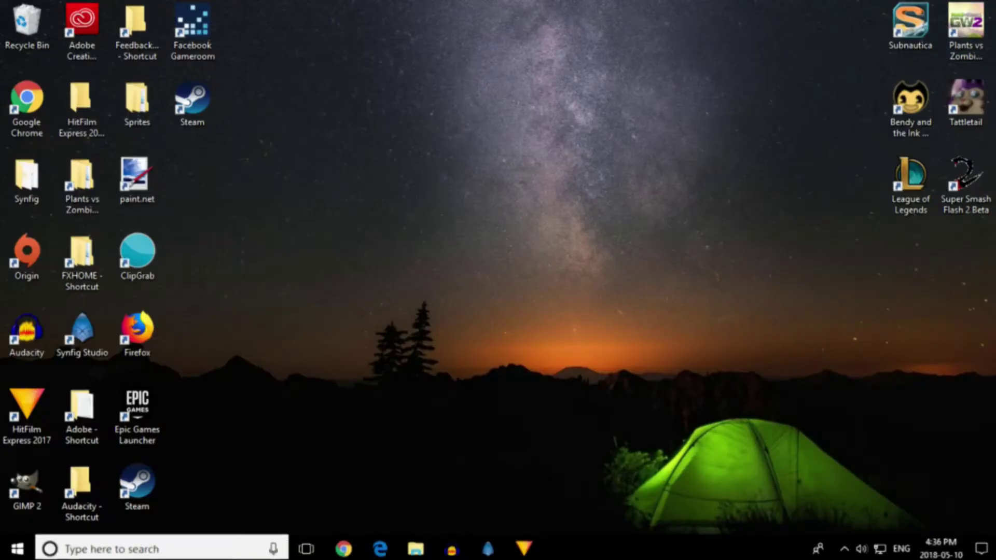
{"action": "left_click", "coordinate": [415, 545]}
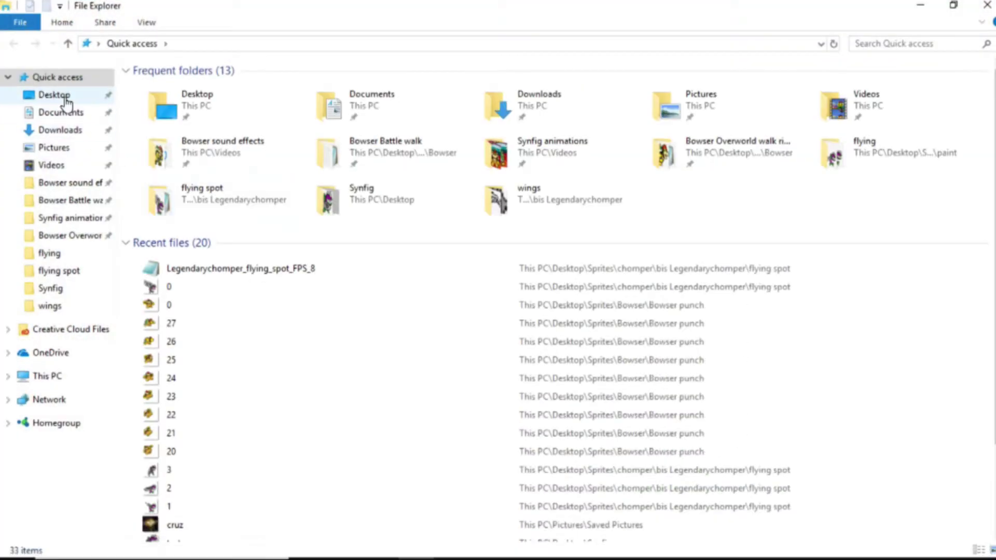
{"action": "left_click", "coordinate": [54, 95]}
{"action": "double_click", "coordinate": [150, 118]}
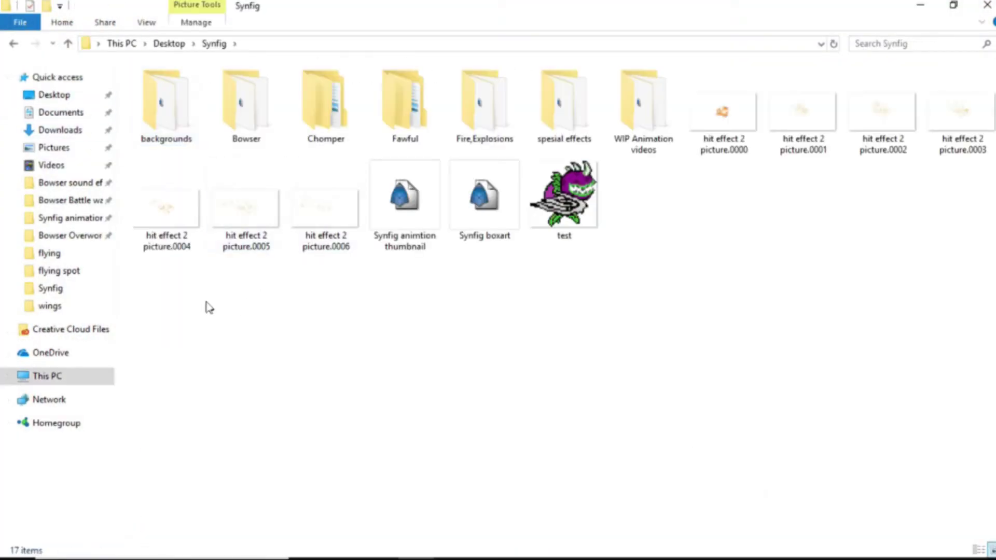
- Open hit effect 2 picture.0000 in Photos, page through the rendered explosion images, and close the viewer
{"action": "left_click", "coordinate": [712, 125]}
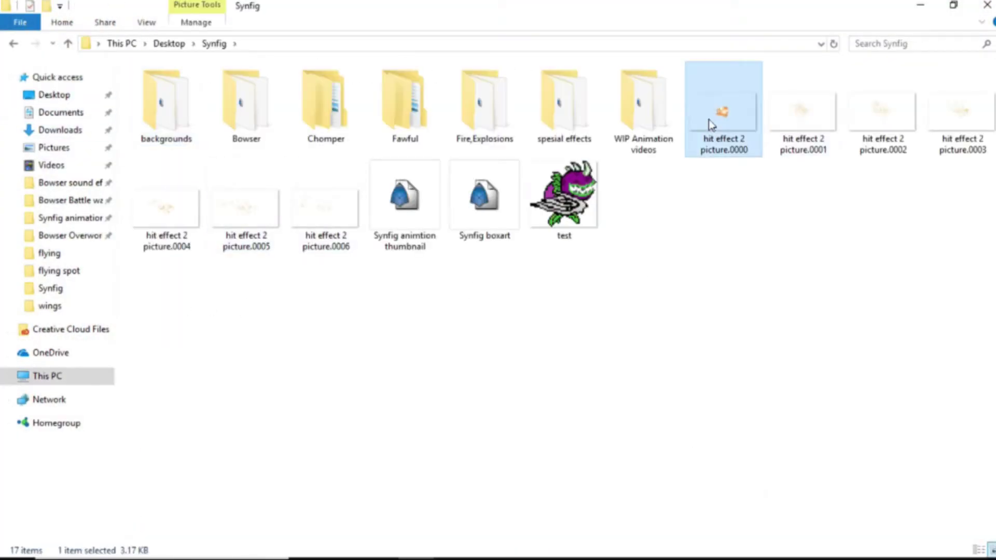
{"action": "double_click", "coordinate": [712, 125]}
{"action": "key", "text": "Right"}
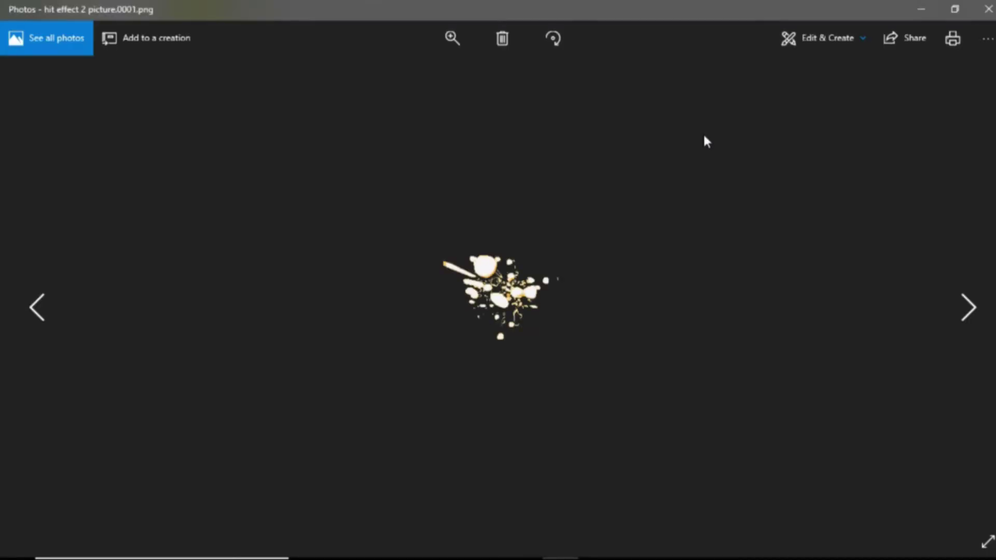
{"action": "key", "text": "Right"}
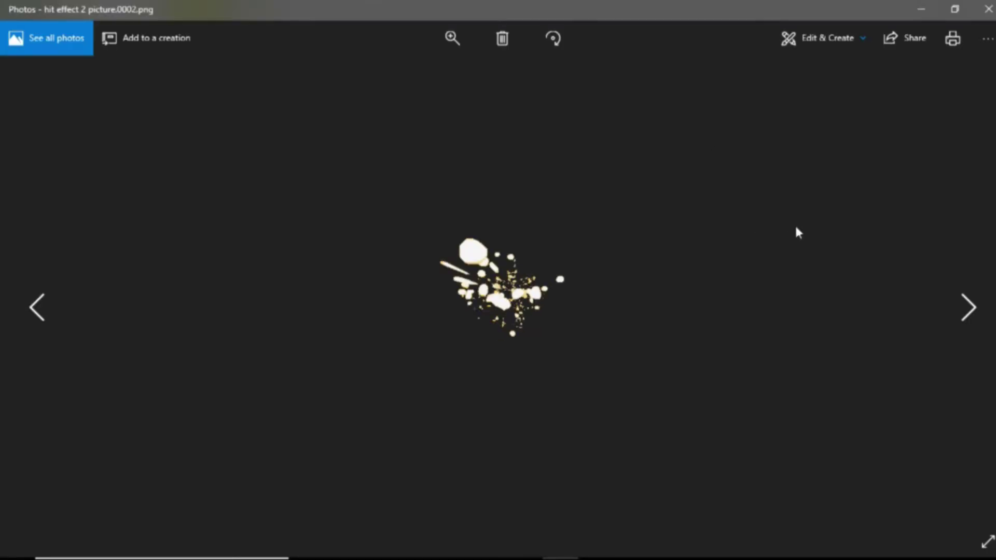
{"action": "left_click", "coordinate": [971, 309]}
{"action": "left_click", "coordinate": [971, 309]}
{"action": "left_click", "coordinate": [971, 309]}
{"action": "left_click", "coordinate": [972, 308]}
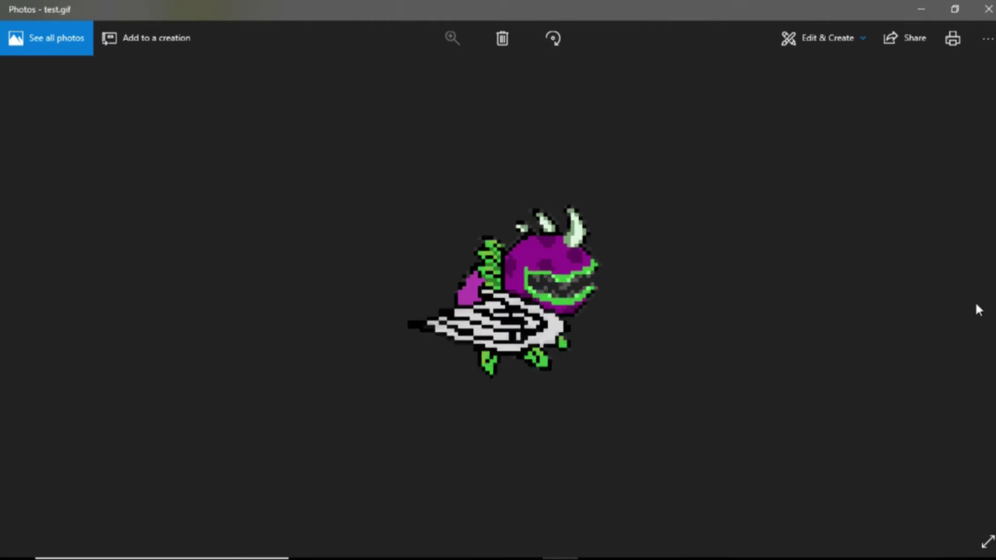
{"action": "left_click", "coordinate": [988, 9]}
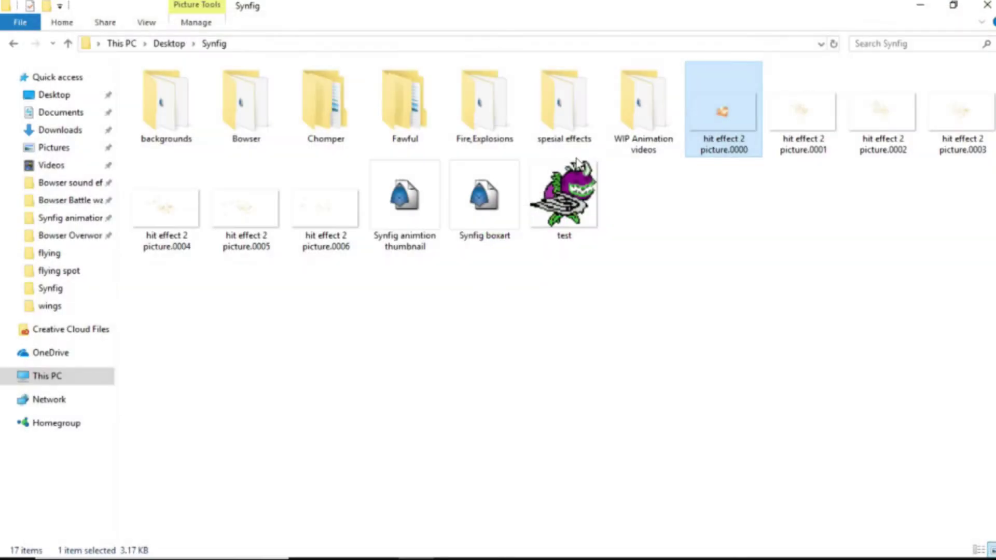
- Delete the test GIF from the Synfig folder and close File Explorer
{"action": "left_click", "coordinate": [546, 207]}
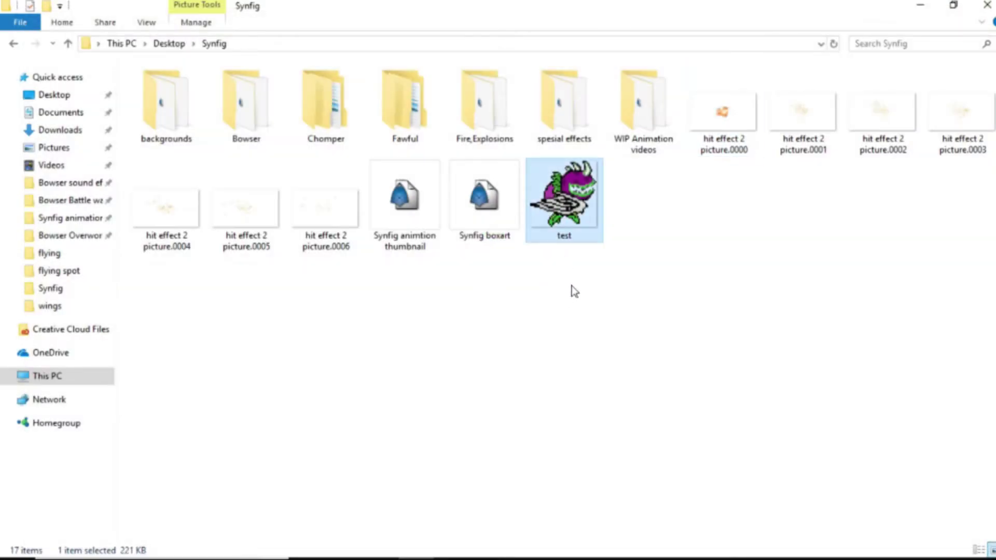
{"action": "key", "text": "Delete"}
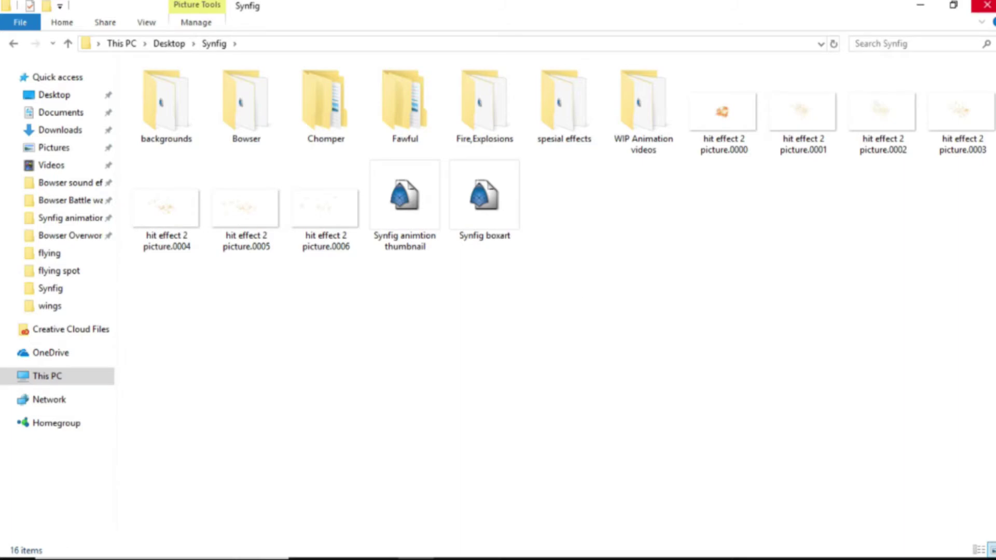
{"action": "left_click", "coordinate": [988, 5]}
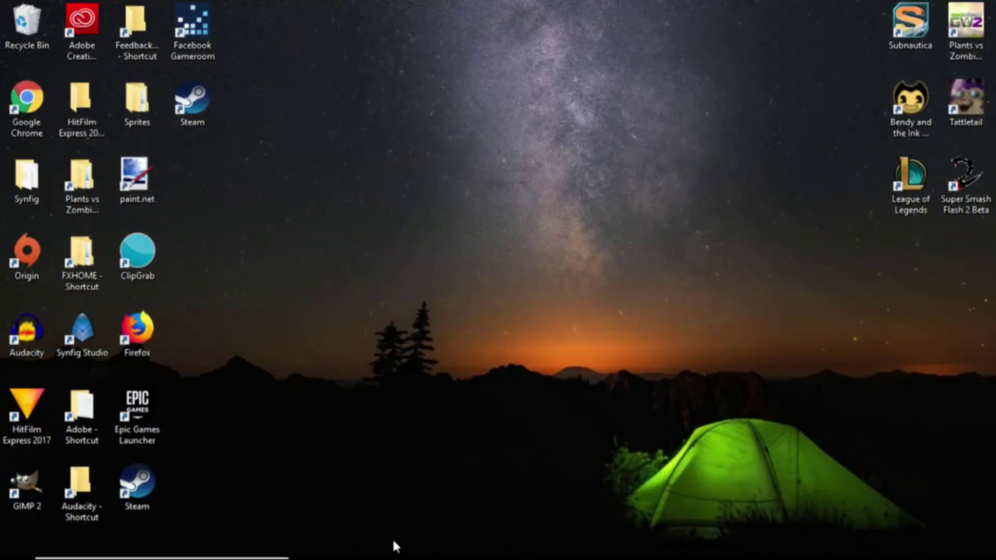
- Switch to HitFilm Express, import hit effect 2 picture.0000 through 0003 into the project media, and review the imported images
{"action": "mouse_move", "coordinate": [393, 556]}
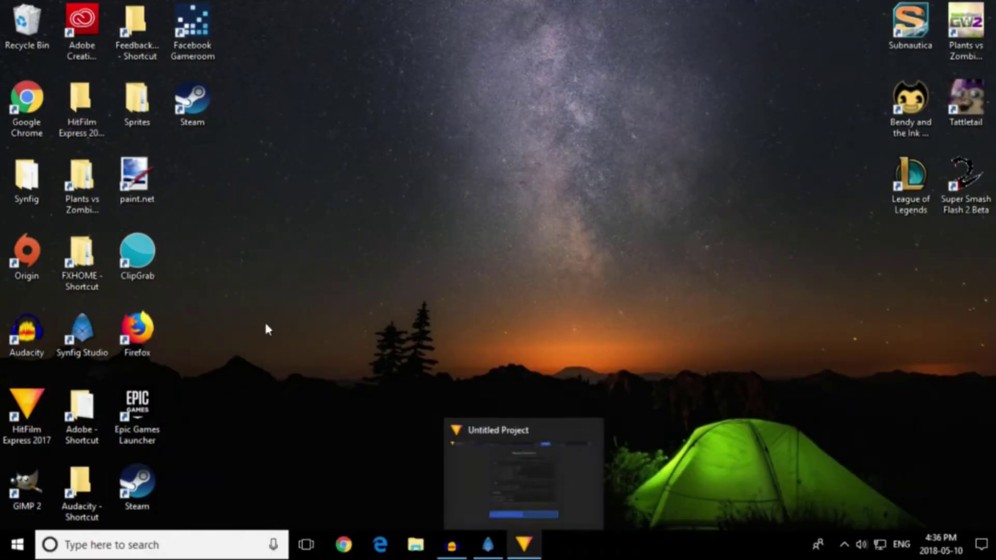
{"action": "left_click", "coordinate": [524, 551]}
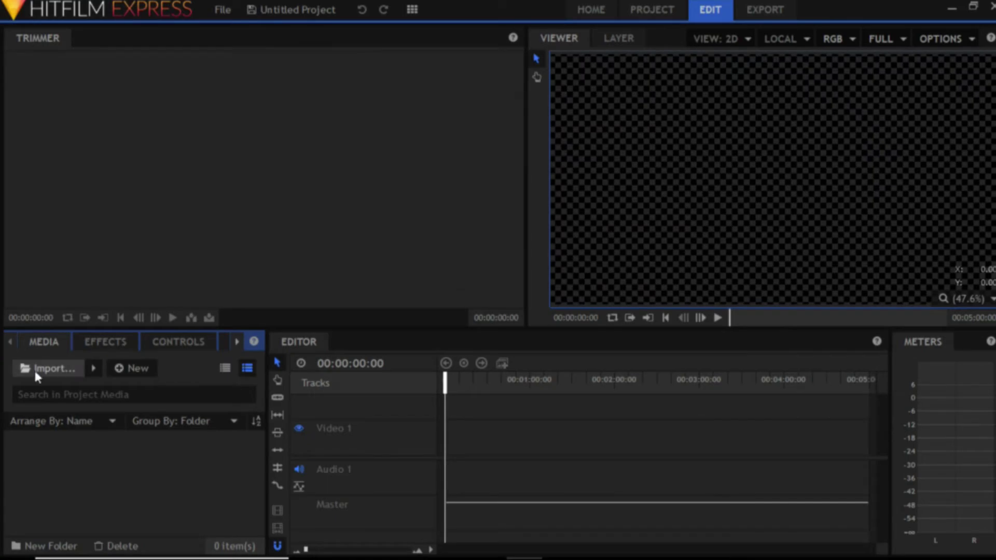
{"action": "left_click", "coordinate": [42, 369]}
{"action": "left_click_drag", "start_coordinate": [727, 214], "coordinate": [949, 130]}
{"action": "left_click", "coordinate": [876, 530]}
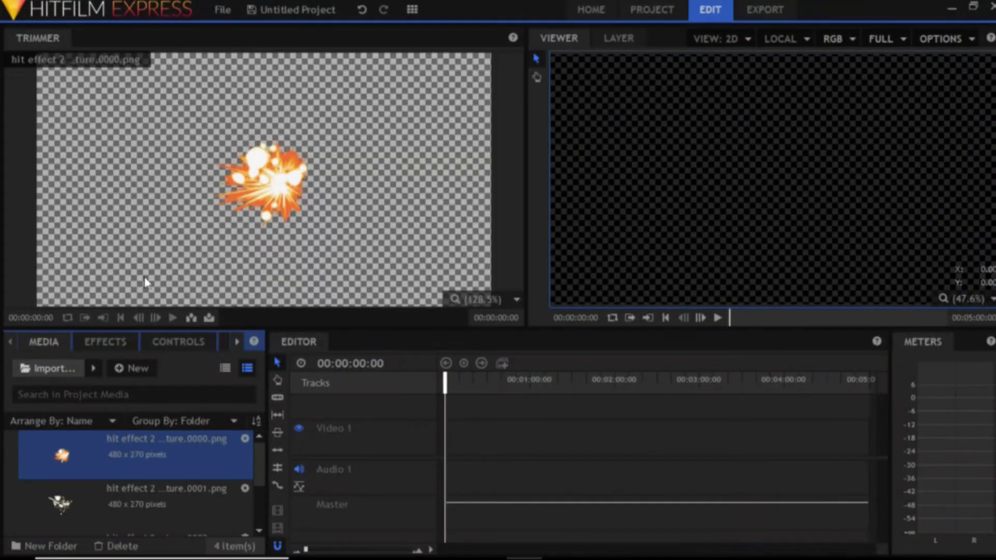
{"action": "scroll", "coordinate": [91, 490], "scroll_direction": "down", "scroll_amount": 3}
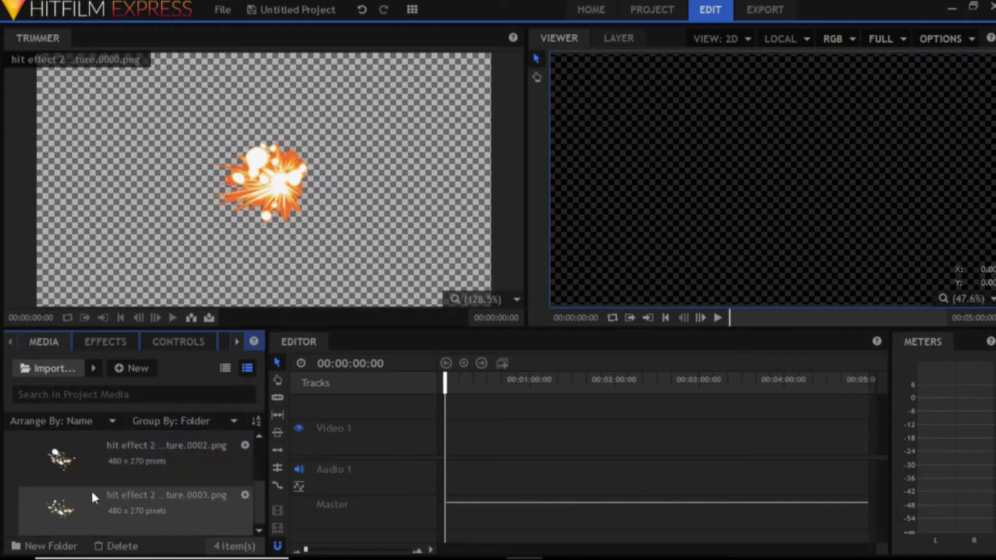
{"action": "scroll", "coordinate": [131, 463], "scroll_direction": "up", "scroll_amount": 3}
{"action": "left_click", "coordinate": [132, 463]}
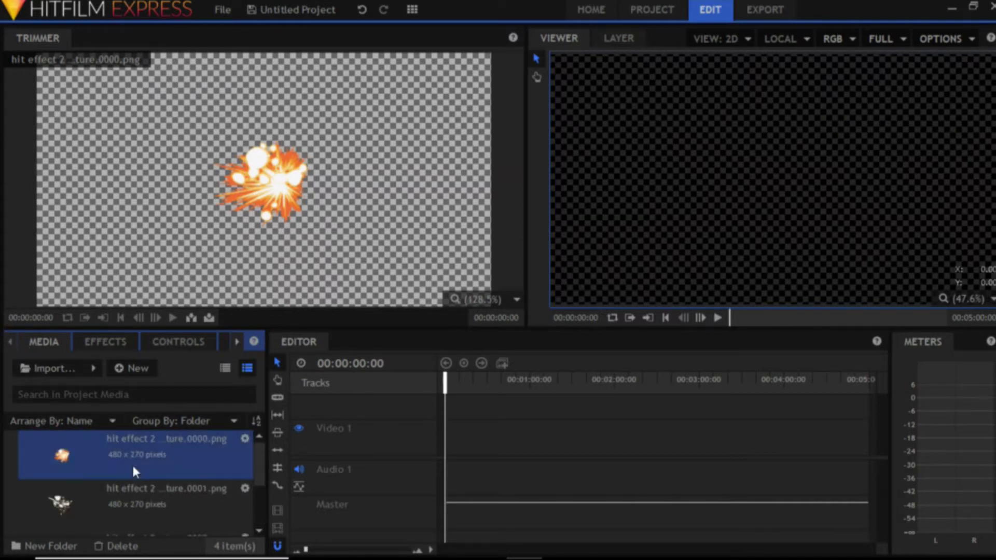
- Import the remaining images, hit effect 2 picture.0004 through 0006, and look through the media list
{"action": "left_click", "coordinate": [48, 368]}
{"action": "left_click_drag", "start_coordinate": [180, 268], "coordinate": [326, 206]}
{"action": "left_click", "coordinate": [877, 531]}
{"action": "scroll", "coordinate": [126, 473], "scroll_direction": "down", "scroll_amount": 2}
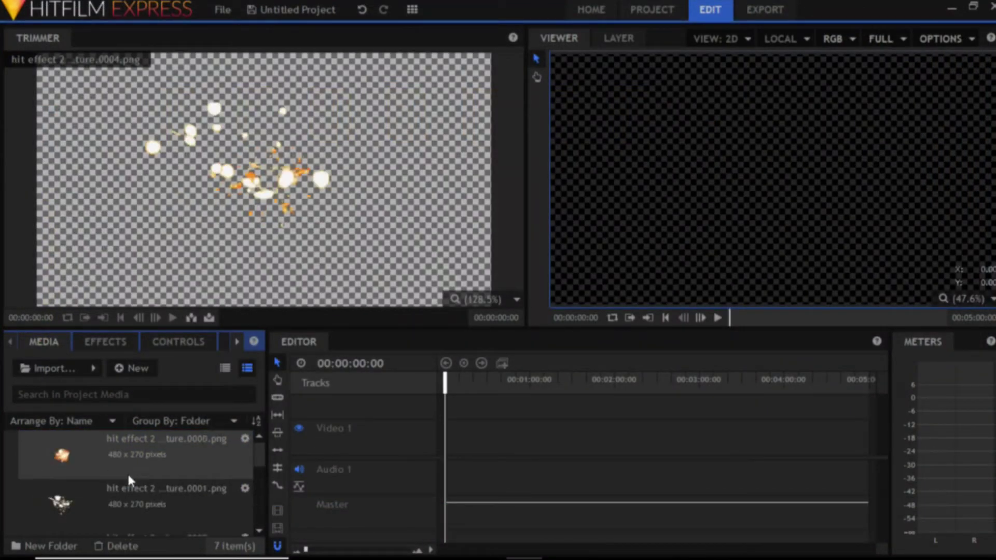
{"action": "scroll", "coordinate": [129, 478], "scroll_direction": "up", "scroll_amount": 5}
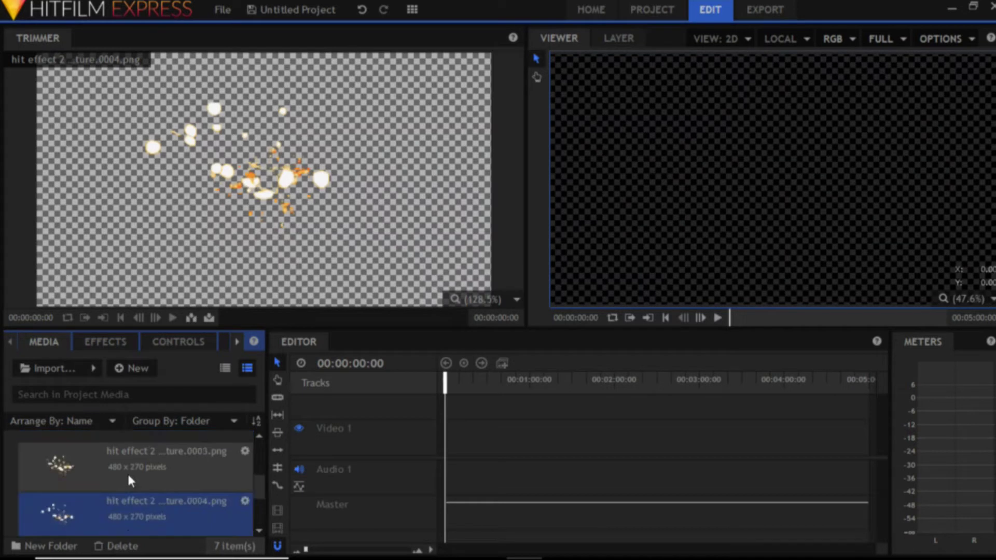